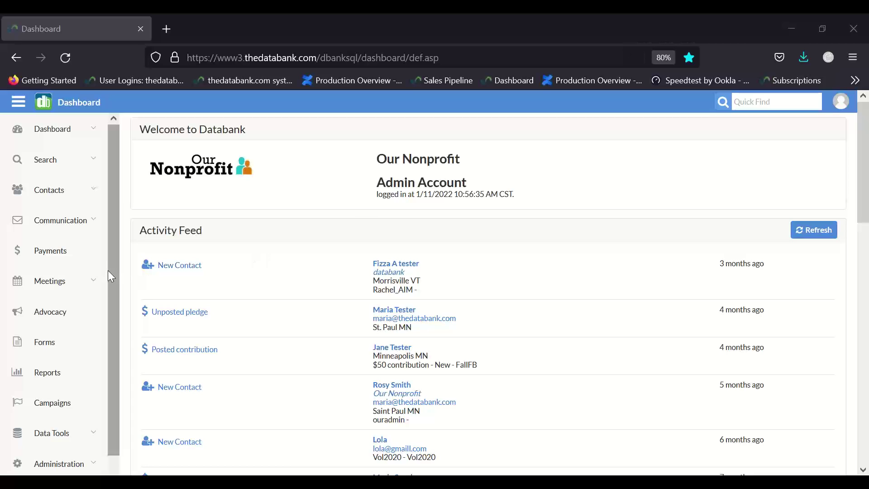
- Expand Help in the left sidebar to show the support, user guide and training signup links
{"action": "scroll", "coordinate": [112, 317], "scroll_direction": "down", "scroll_amount": 1}
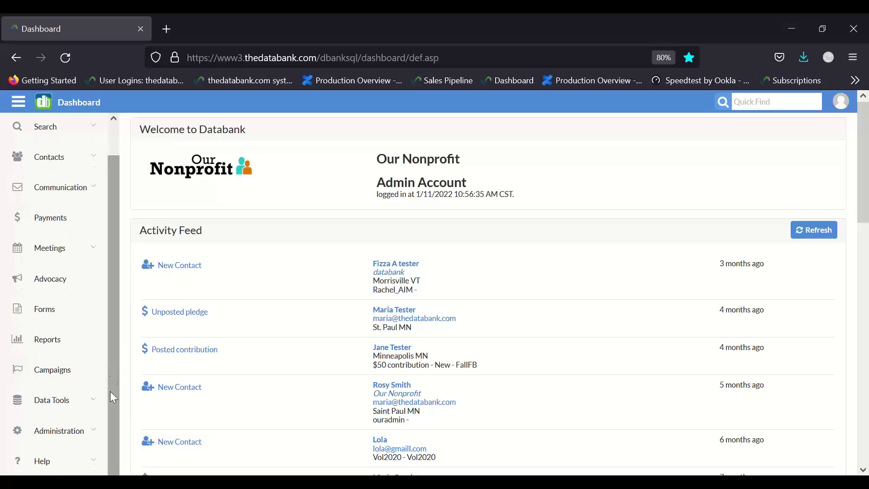
{"action": "left_click", "coordinate": [97, 463]}
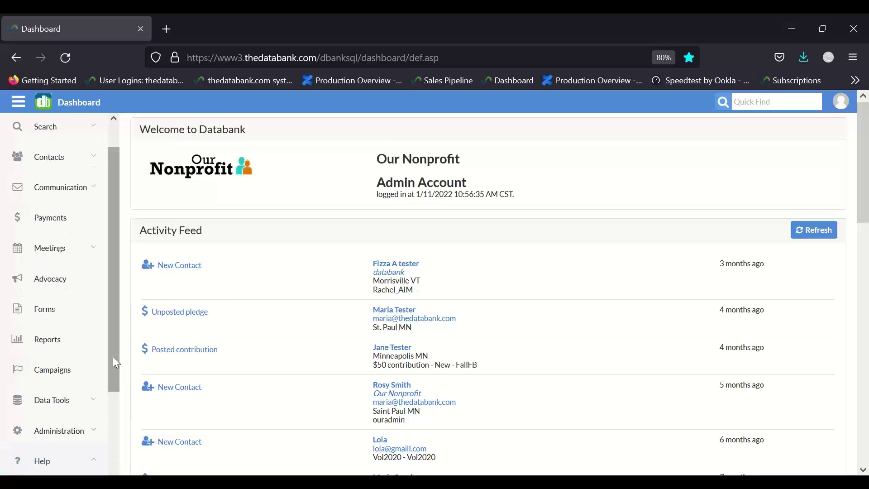
{"action": "left_click_drag", "start_coordinate": [113, 364], "coordinate": [120, 469]}
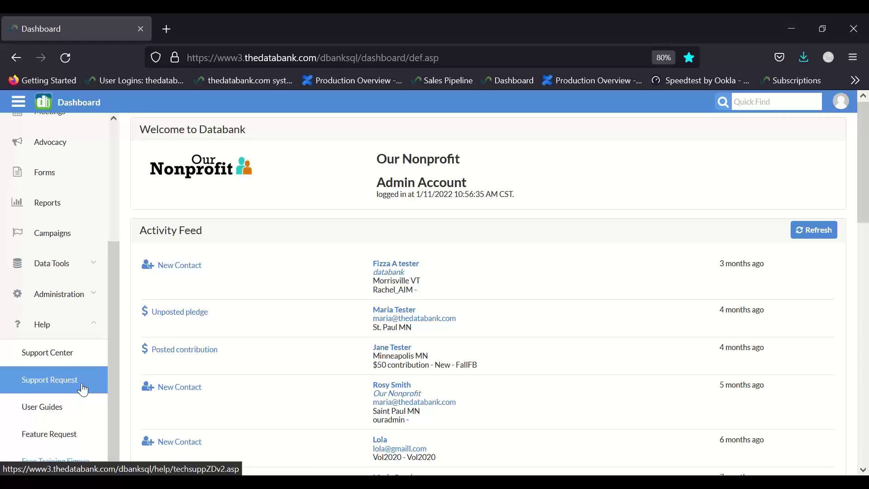
{"action": "left_click", "coordinate": [101, 471]}
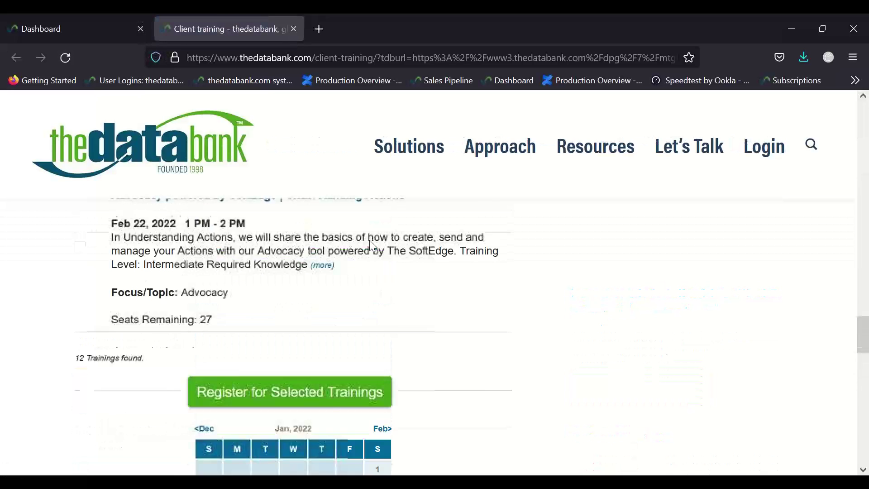
{"action": "scroll", "coordinate": [370, 239], "scroll_direction": "up", "scroll_amount": 15}
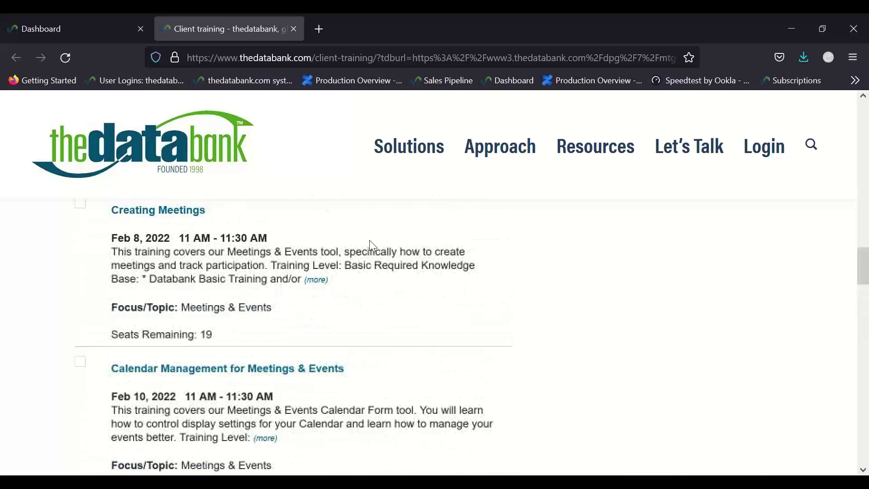
{"action": "scroll", "coordinate": [370, 241], "scroll_direction": "up", "scroll_amount": 12}
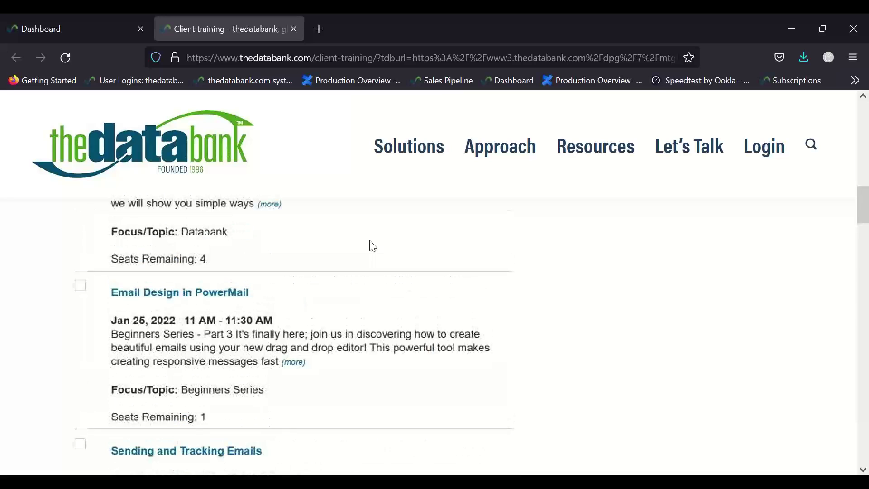
{"action": "scroll", "coordinate": [373, 246], "scroll_direction": "up", "scroll_amount": 12}
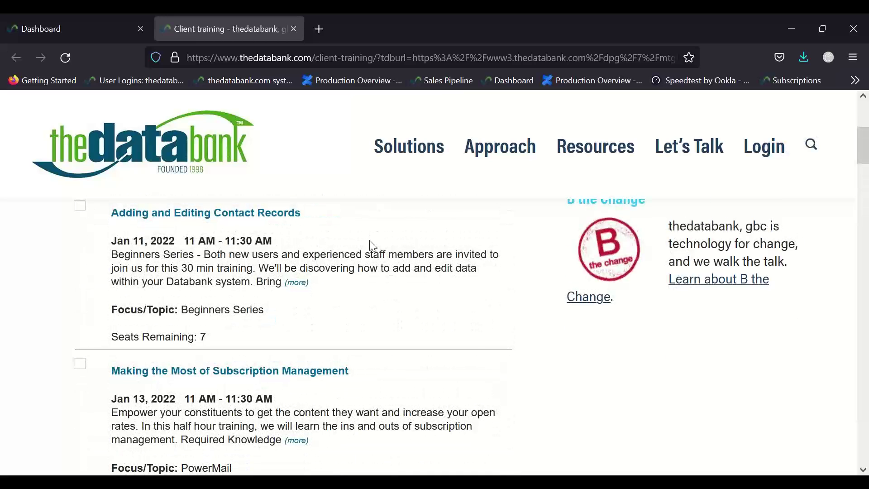
{"action": "scroll", "coordinate": [374, 246], "scroll_direction": "up", "scroll_amount": 2}
{"action": "scroll", "coordinate": [373, 246], "scroll_direction": "down", "scroll_amount": 1}
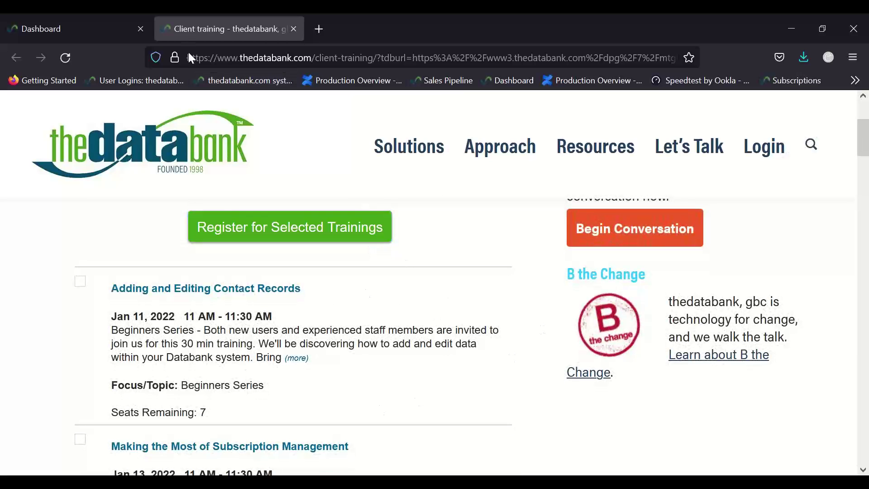
{"action": "left_click", "coordinate": [296, 31]}
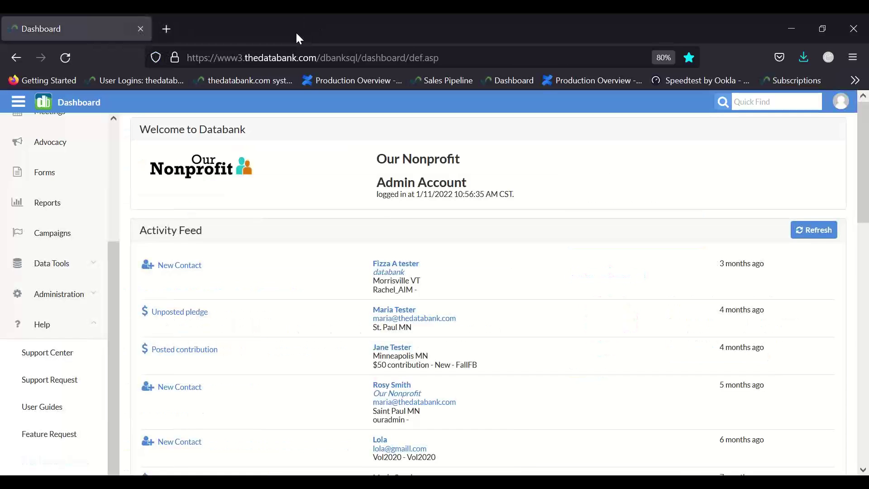
- Collapse Help and quick-search the contact's first and last name
{"action": "left_click", "coordinate": [101, 325]}
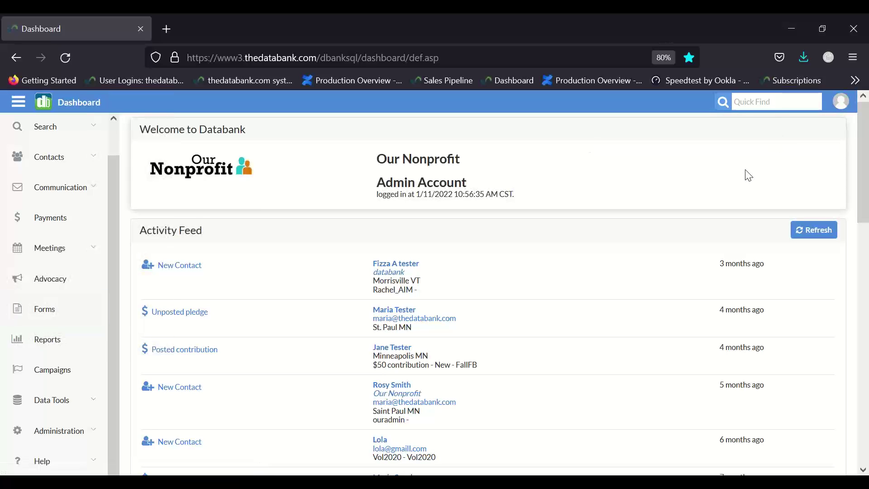
{"action": "left_click", "coordinate": [752, 104]}
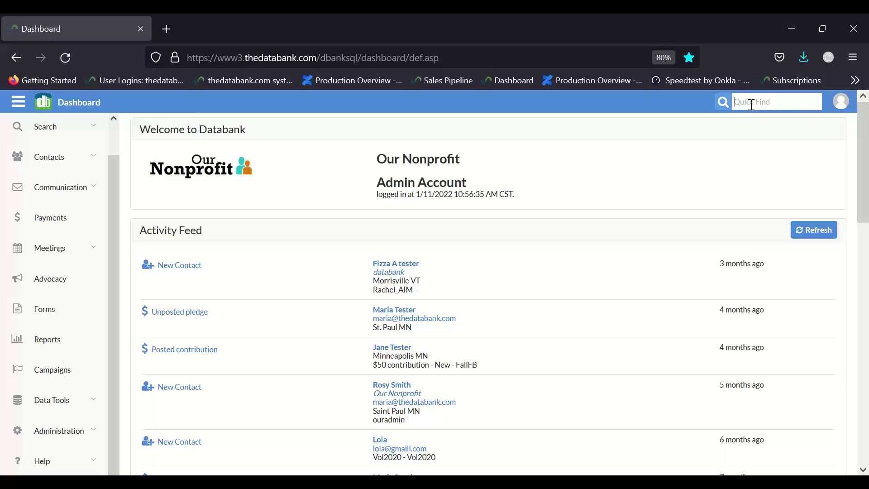
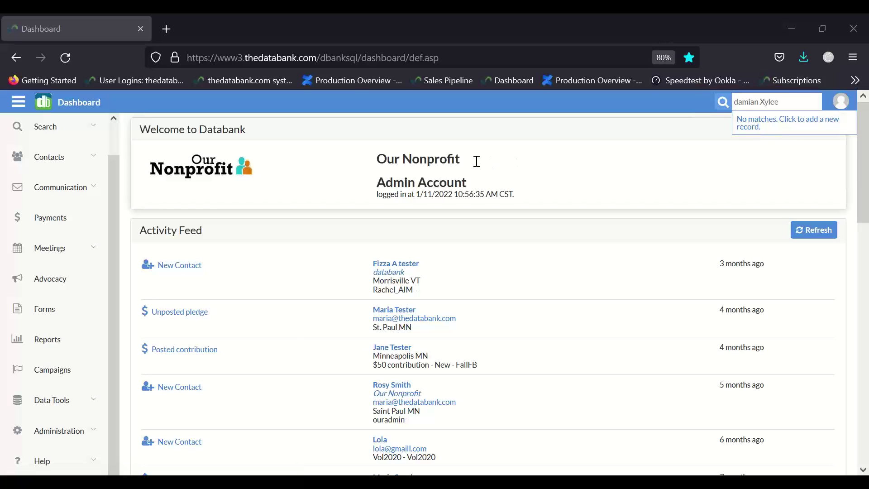
- Refresh the search and start a new record for the unmatched name
{"action": "left_click", "coordinate": [98, 166]}
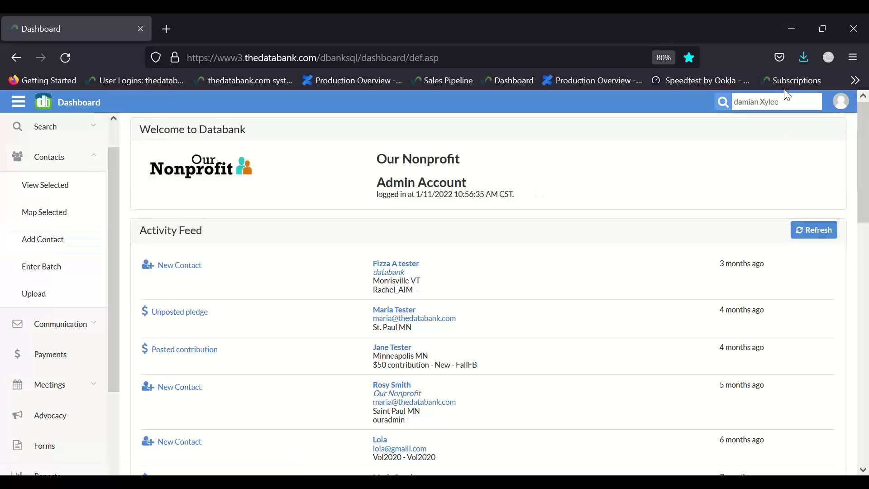
{"action": "key", "text": "BackSpace"}
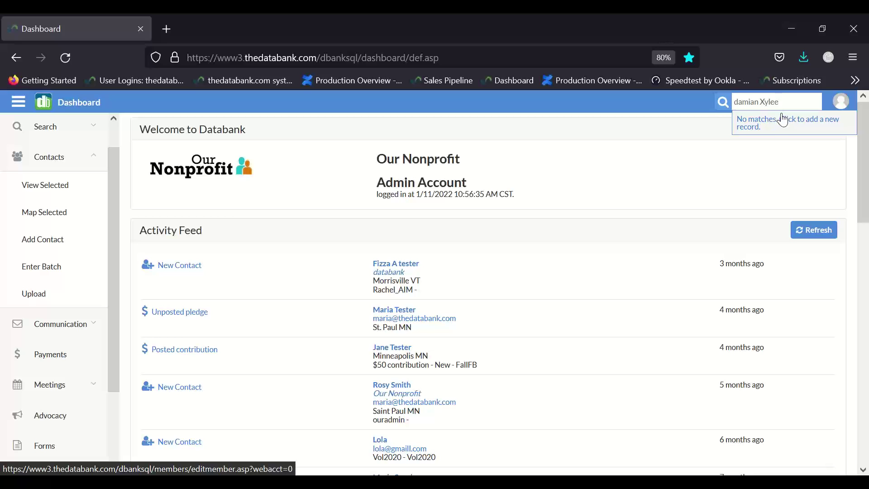
{"action": "left_click", "coordinate": [783, 119]}
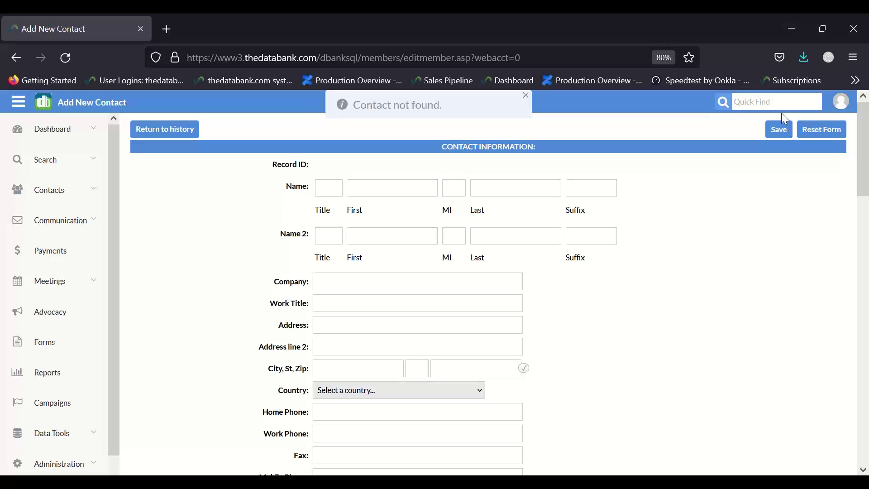
- Dismiss the Contact not found notice and enter the contact's first and last name
{"action": "scroll", "coordinate": [785, 118], "scroll_direction": "down", "scroll_amount": 20}
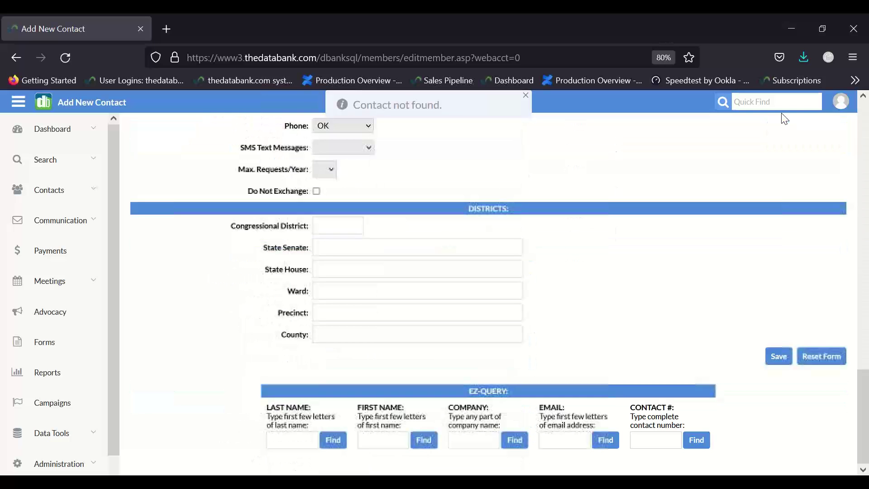
{"action": "scroll", "coordinate": [784, 119], "scroll_direction": "up", "scroll_amount": 20}
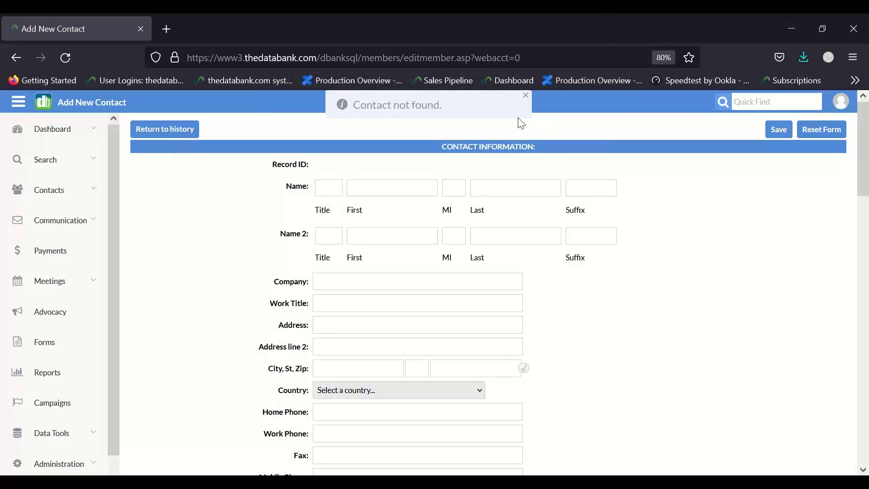
{"action": "left_click", "coordinate": [525, 95]}
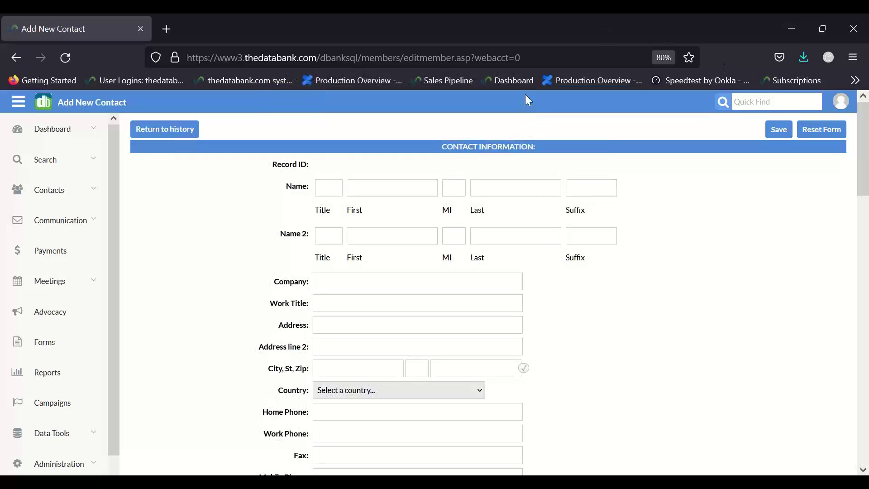
{"action": "left_click", "coordinate": [378, 194]}
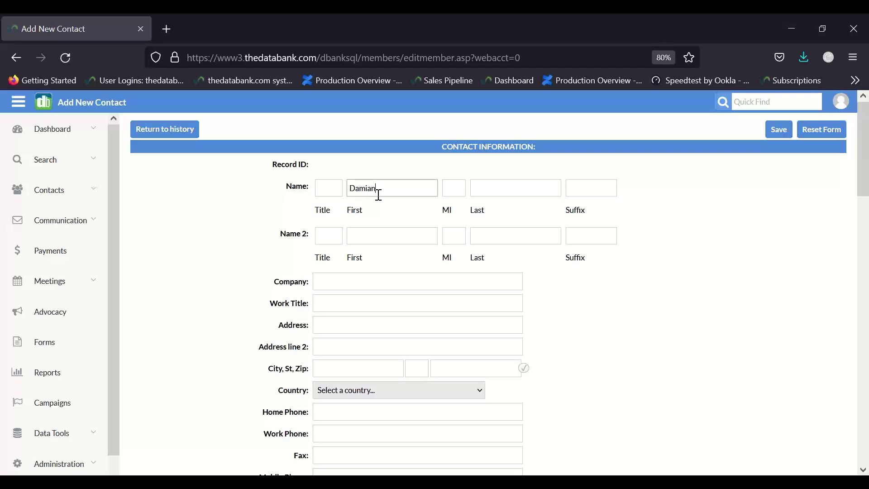
{"action": "key", "text": "Tab"}
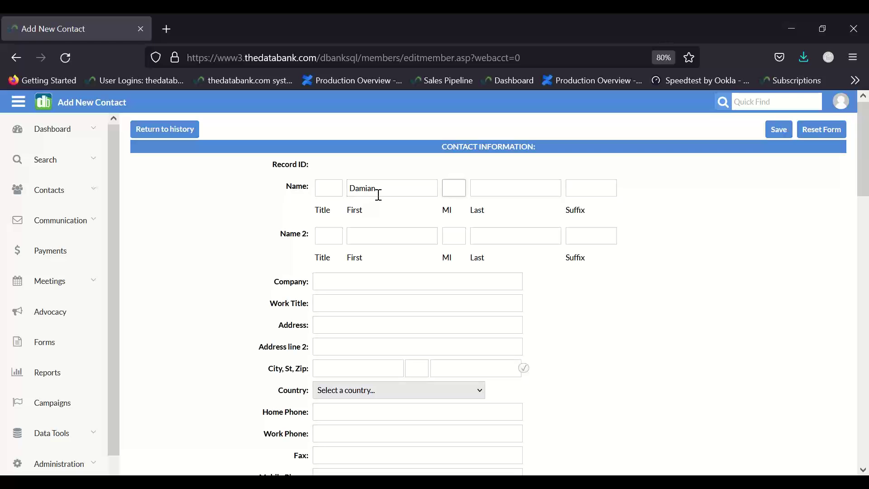
{"action": "key", "text": "Tab"}
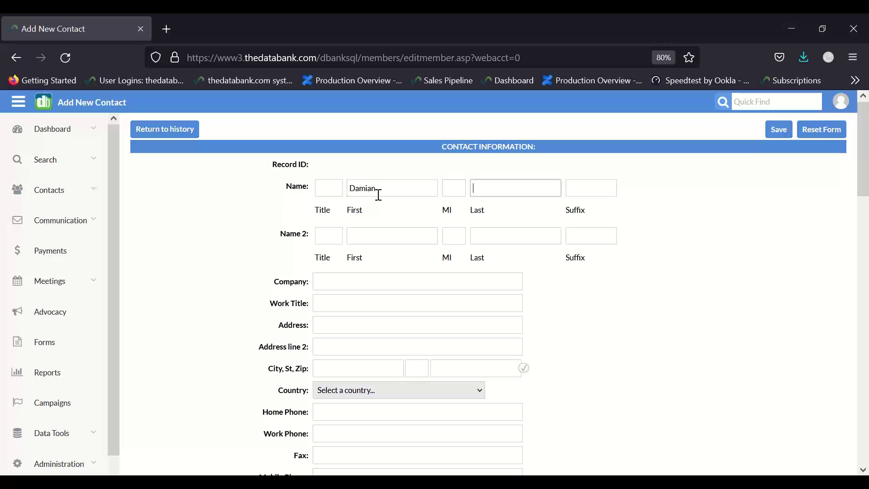
{"action": "scroll", "coordinate": [368, 255], "scroll_direction": "down", "scroll_amount": 2}
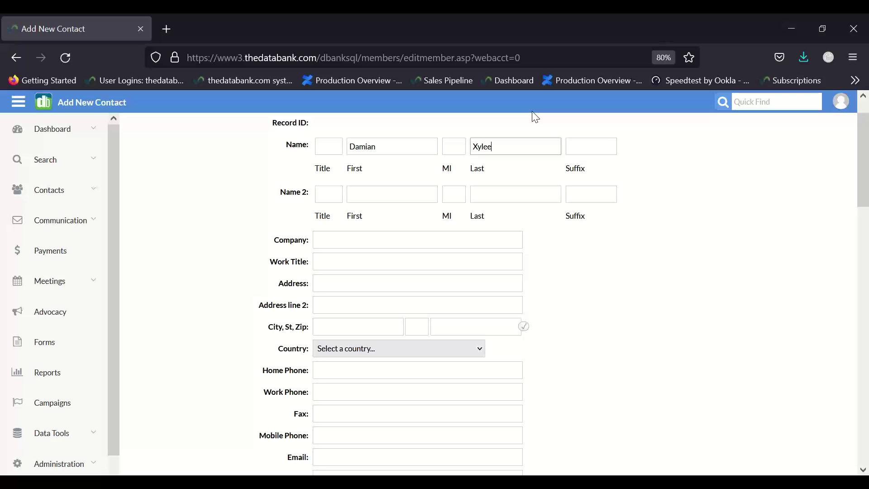
- Set the company to the suggested 'thedatabank, gbc'
{"action": "left_click", "coordinate": [334, 239]}
{"action": "type", "text": "the"}
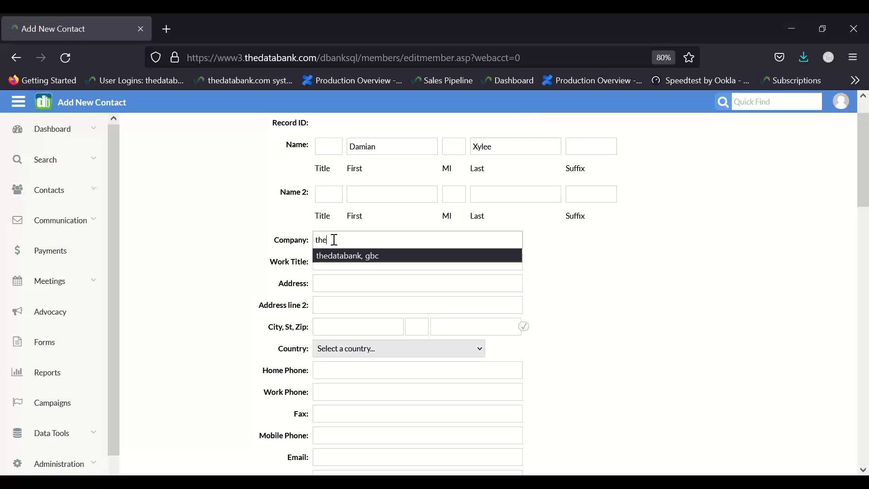
{"action": "type", "text": "d"}
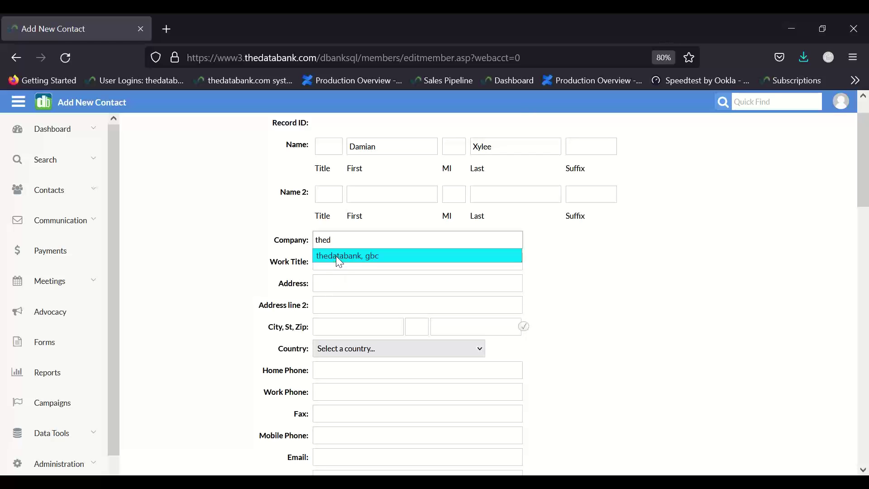
{"action": "left_click", "coordinate": [339, 259]}
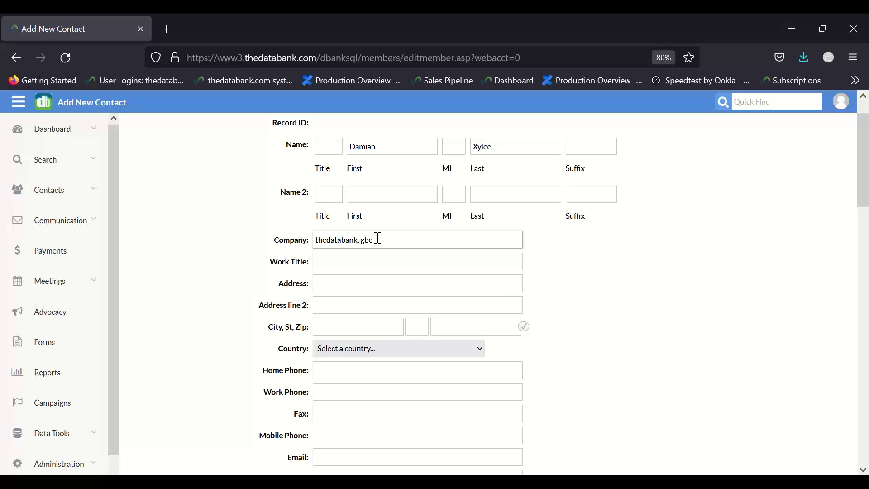
- Enter the street address and fill city, state and ZIP from the address suggestion
{"action": "scroll", "coordinate": [378, 237], "scroll_direction": "down", "scroll_amount": 3}
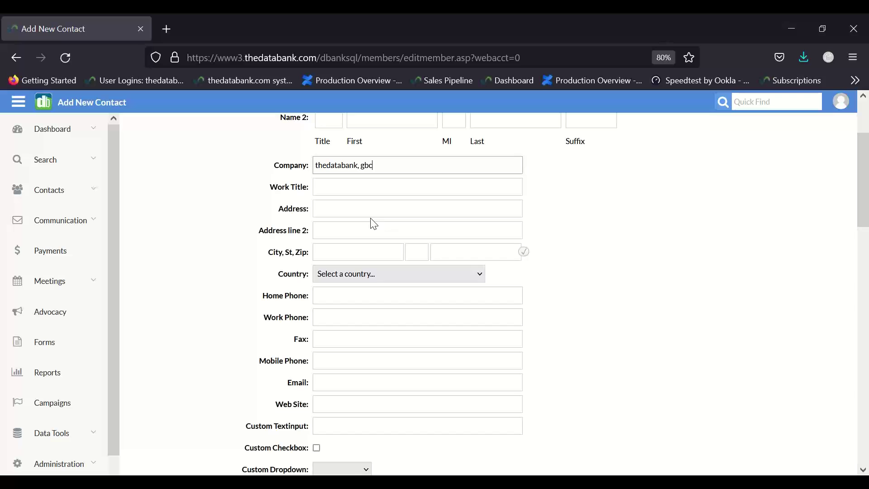
{"action": "left_click", "coordinate": [357, 206]}
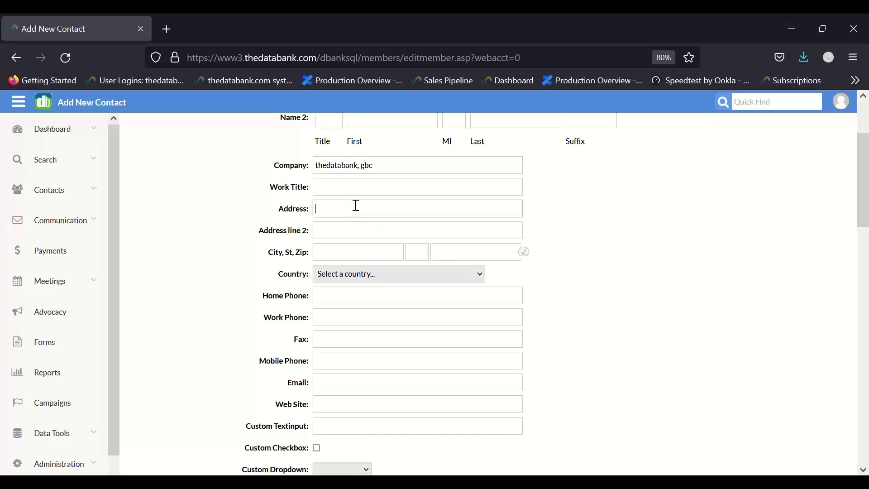
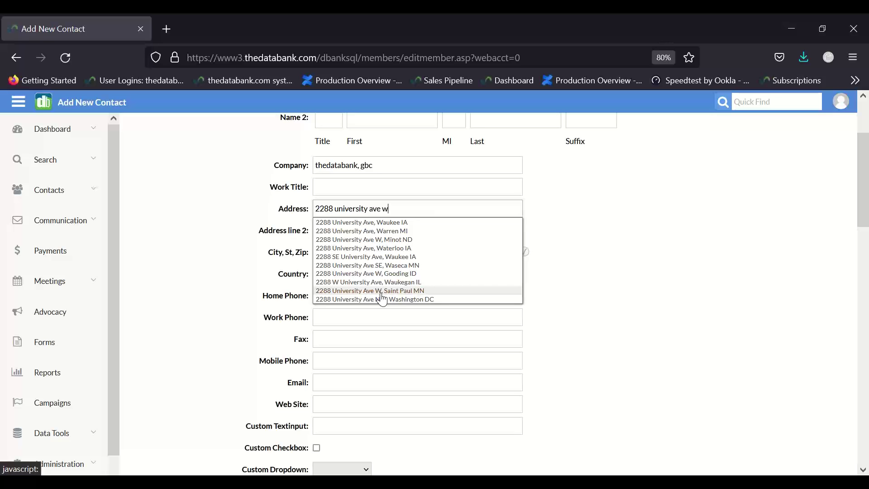
{"action": "left_click", "coordinate": [382, 292]}
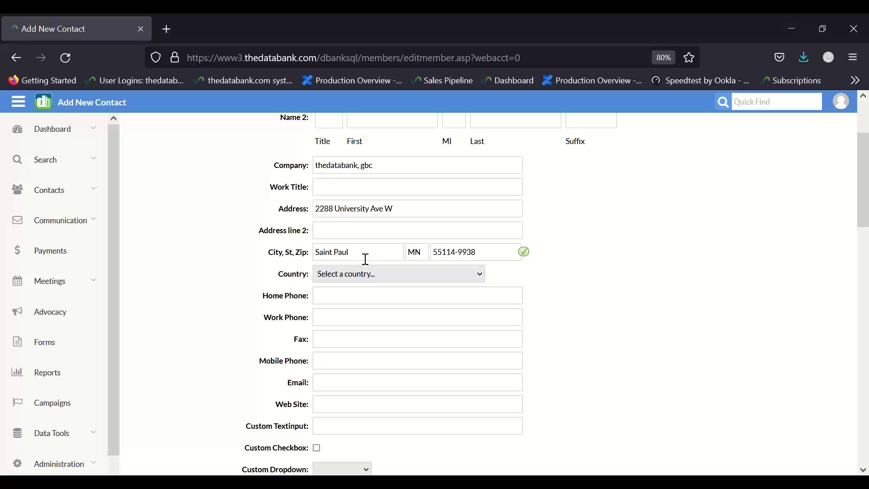
- Retype the City field and verify the address so the city is standardized
{"action": "left_click_drag", "start_coordinate": [366, 259], "coordinate": [221, 245]}
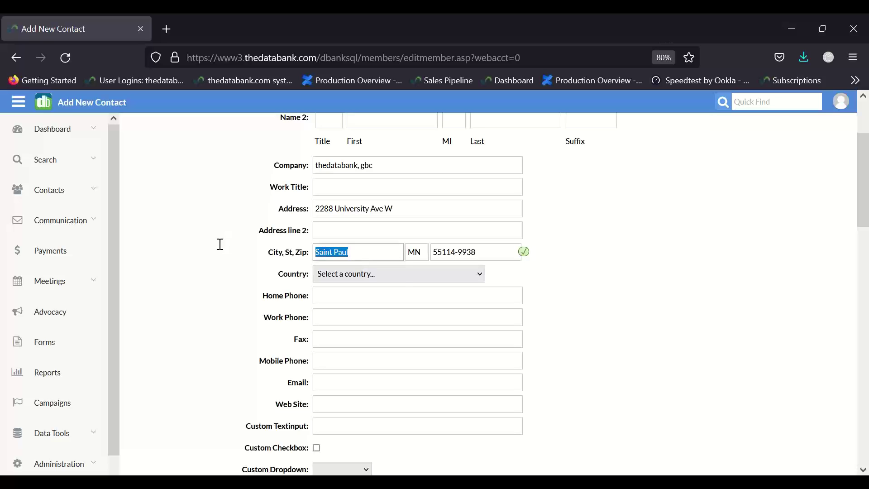
{"action": "type", "text": "St. Pau"}
{"action": "left_click", "coordinate": [474, 251]}
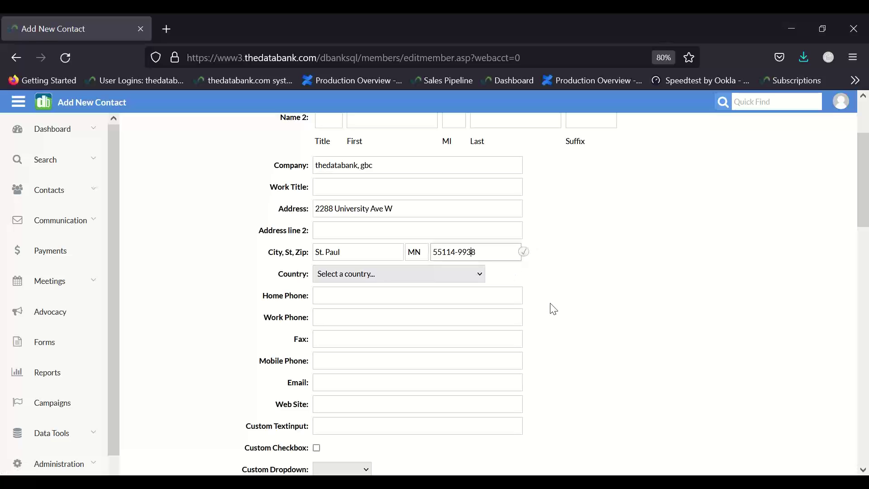
{"action": "left_click", "coordinate": [529, 253]}
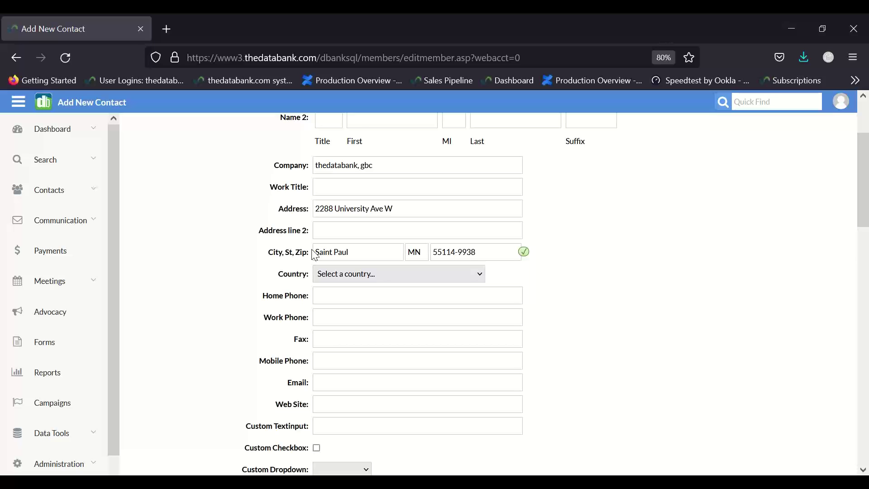
{"action": "scroll", "coordinate": [315, 255], "scroll_direction": "down", "scroll_amount": 3}
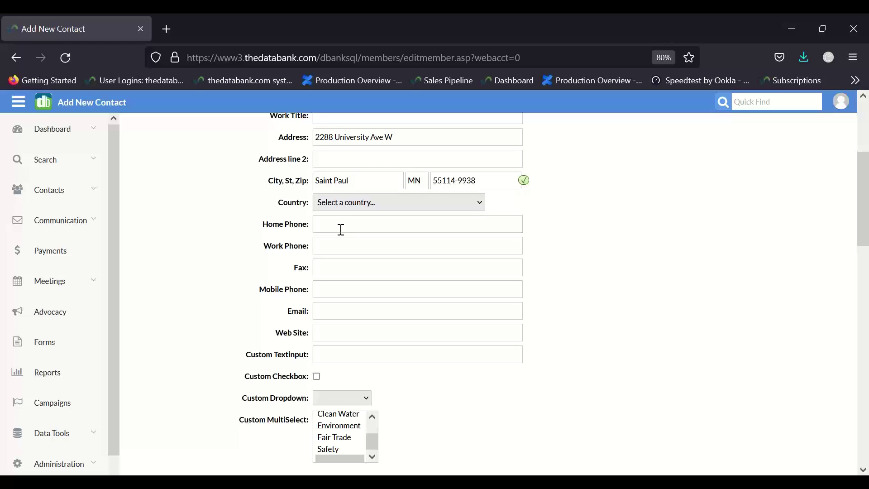
{"action": "scroll", "coordinate": [341, 230], "scroll_direction": "down", "scroll_amount": 1}
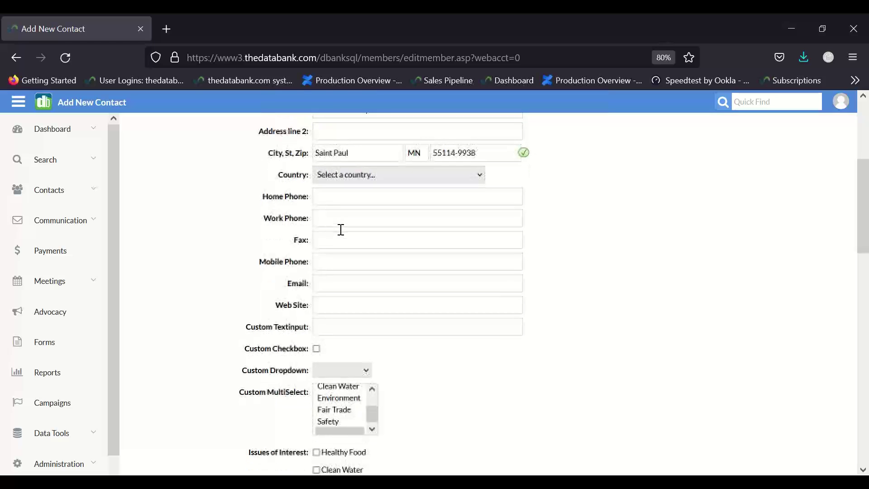
{"action": "left_click", "coordinate": [332, 264]}
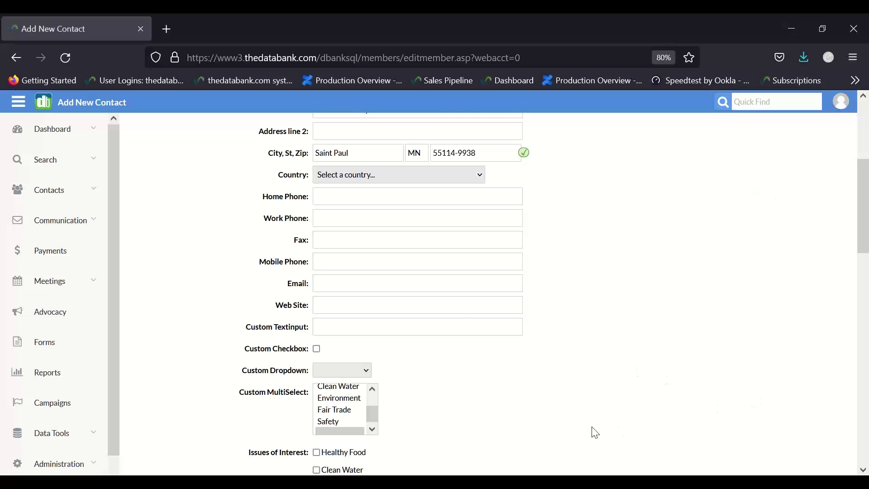
{"action": "left_click", "coordinate": [326, 261]}
{"action": "left_click", "coordinate": [104, 219]}
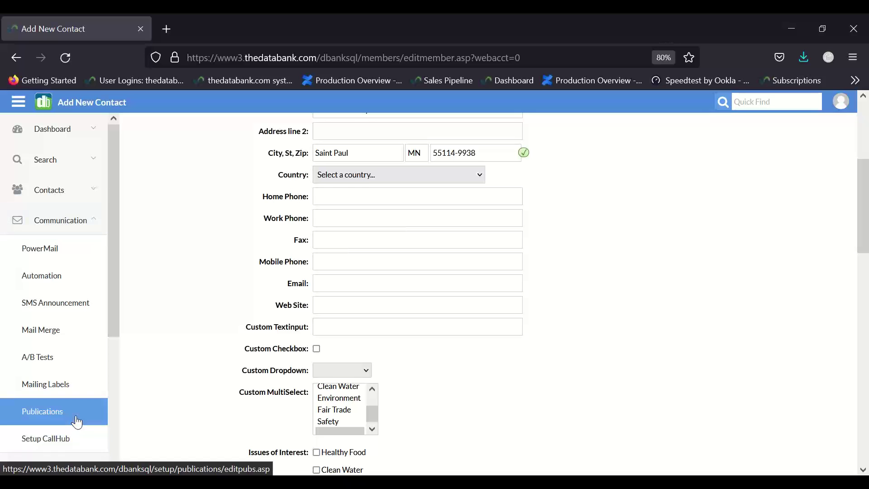
{"action": "left_click", "coordinate": [88, 232]}
{"action": "scroll", "coordinate": [260, 332], "scroll_direction": "down", "scroll_amount": 2}
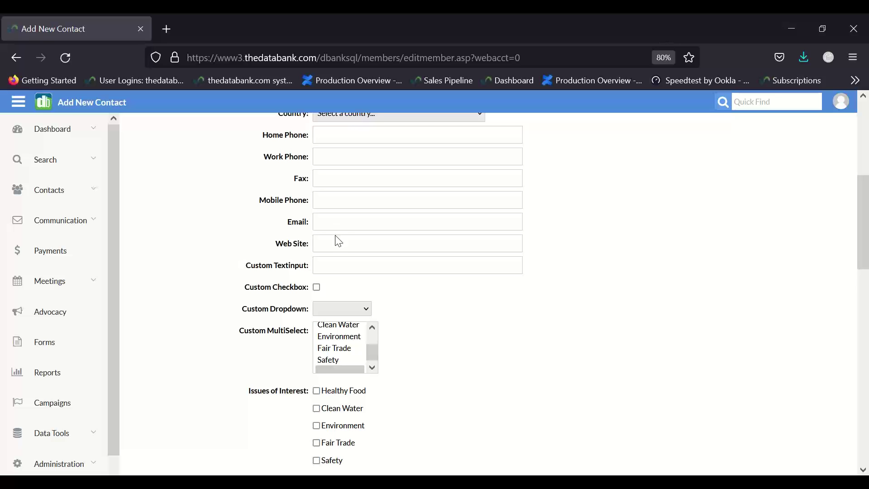
{"action": "left_click", "coordinate": [337, 226]}
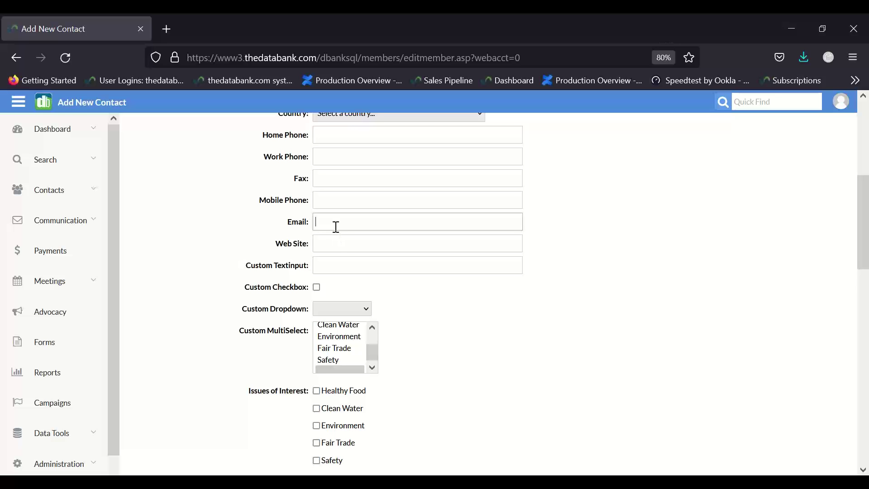
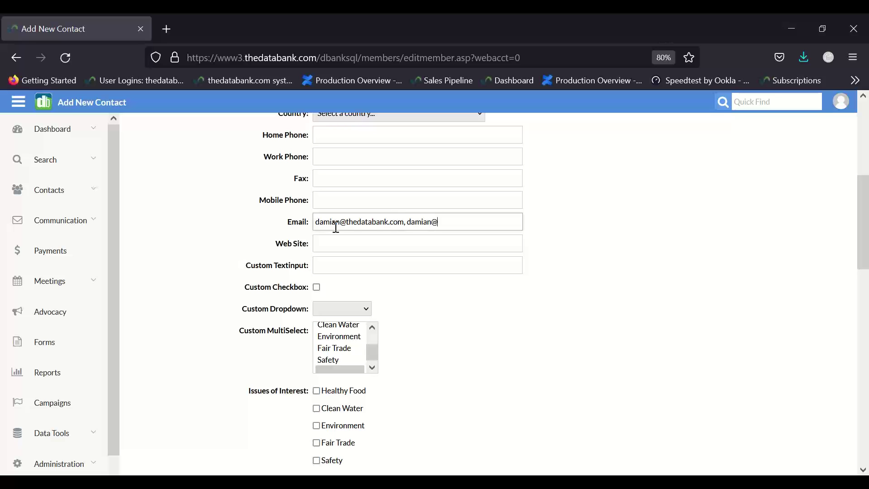
- Enter the contact's work and personal e-mail addresses, comma-separated, in the Email field
{"action": "left_click", "coordinate": [635, 334]}
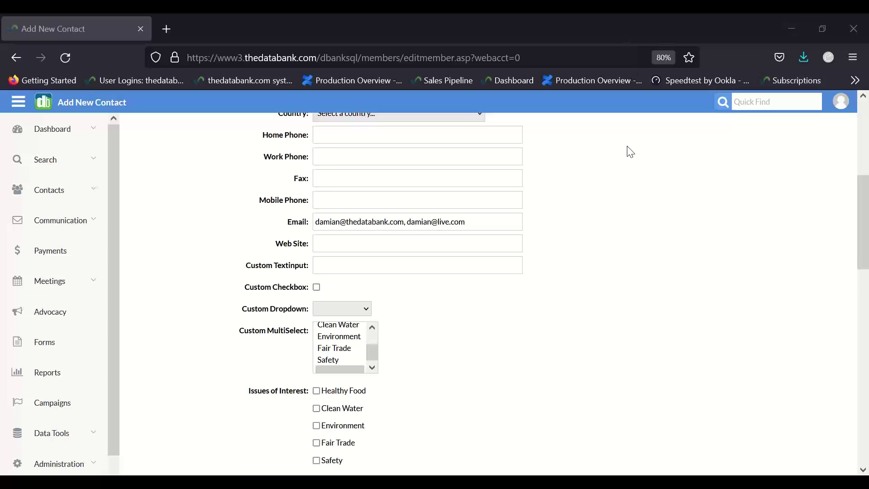
{"action": "scroll", "coordinate": [630, 151], "scroll_direction": "down", "scroll_amount": 1}
{"action": "left_click", "coordinate": [429, 216]}
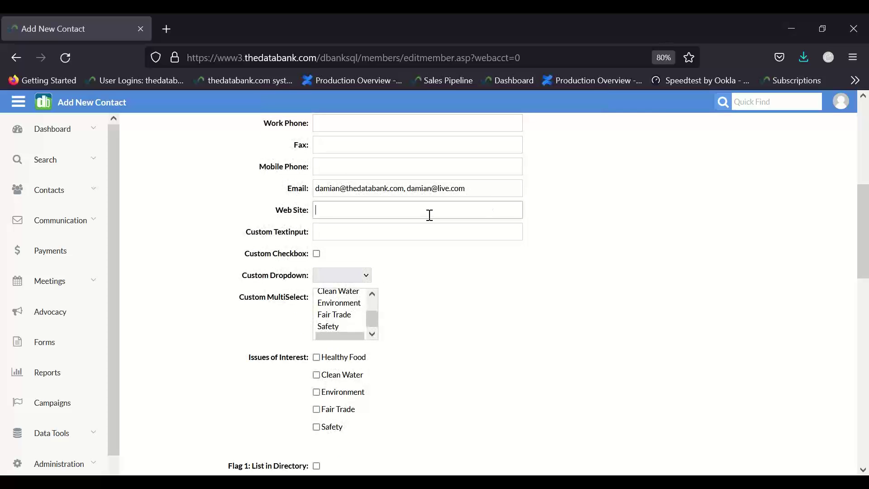
{"action": "type", "text": "www"}
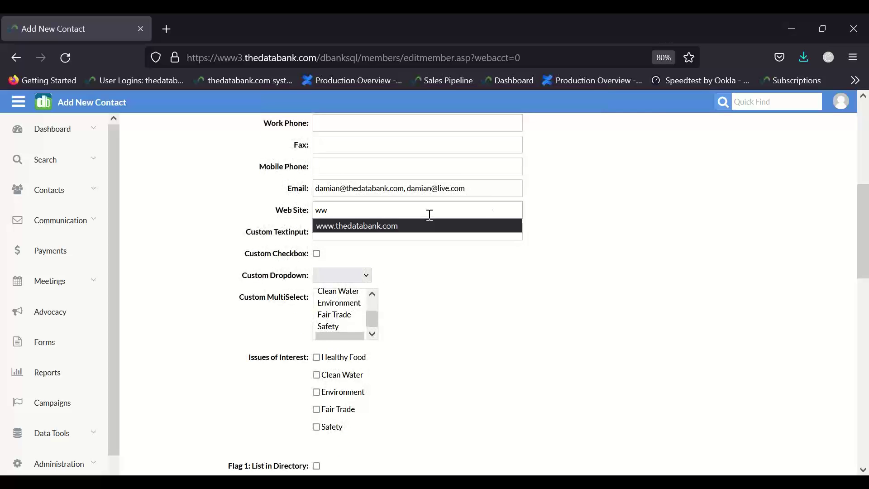
{"action": "left_click", "coordinate": [419, 224]}
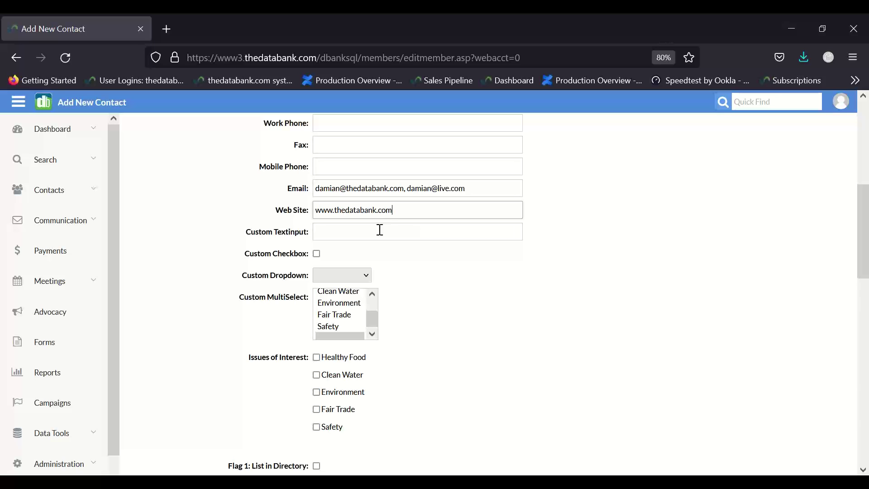
{"action": "scroll", "coordinate": [392, 246], "scroll_direction": "down", "scroll_amount": 1}
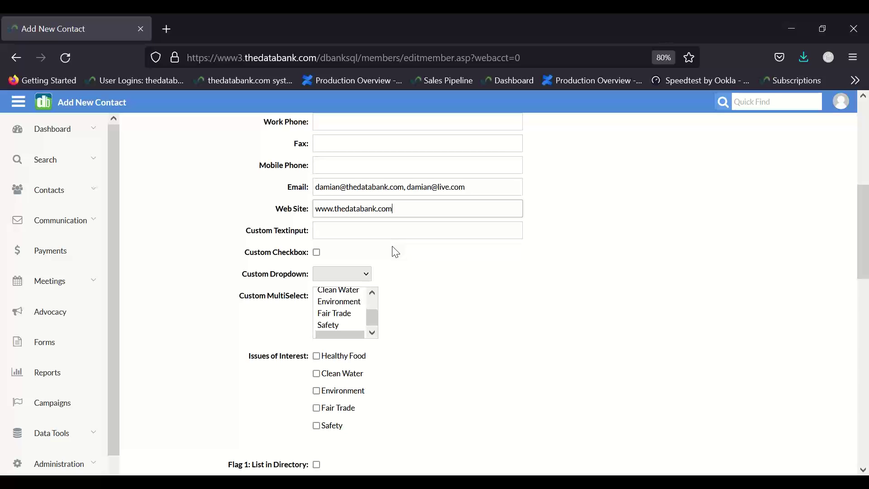
{"action": "scroll", "coordinate": [396, 252], "scroll_direction": "down", "scroll_amount": 3}
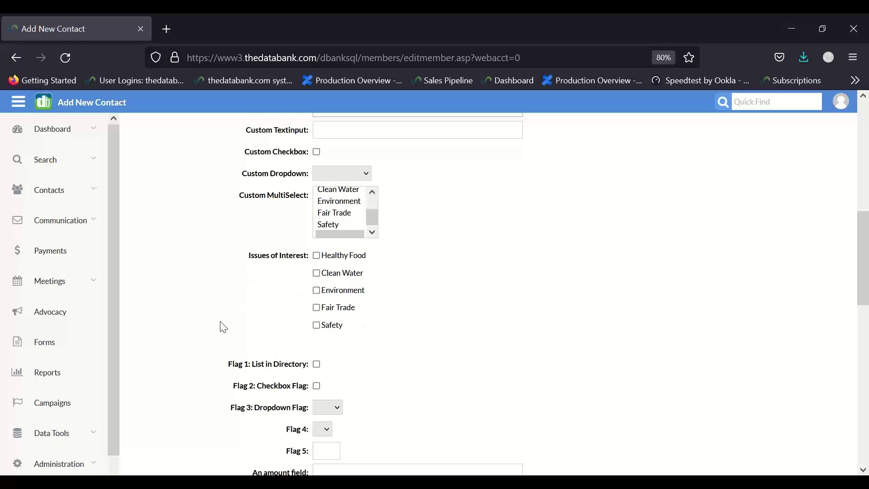
{"action": "scroll", "coordinate": [223, 326], "scroll_direction": "down", "scroll_amount": 3}
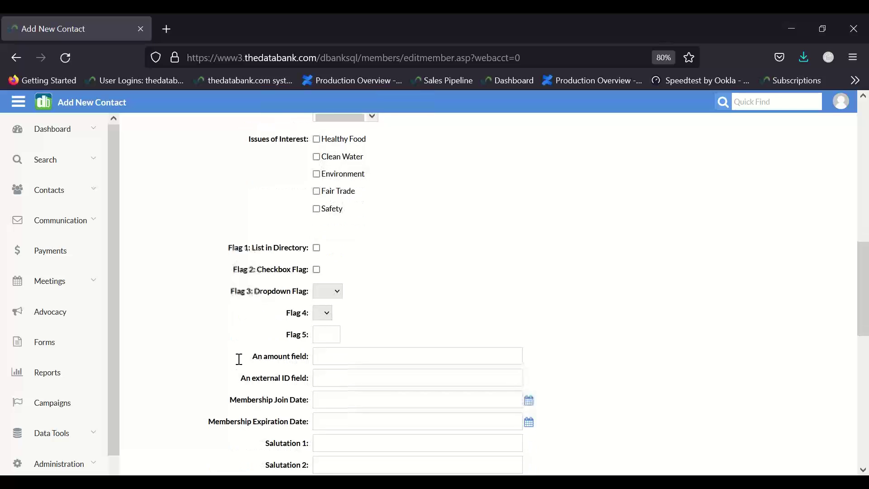
{"action": "scroll", "coordinate": [263, 290], "scroll_direction": "up", "scroll_amount": 5}
{"action": "scroll", "coordinate": [264, 289], "scroll_direction": "down", "scroll_amount": 2}
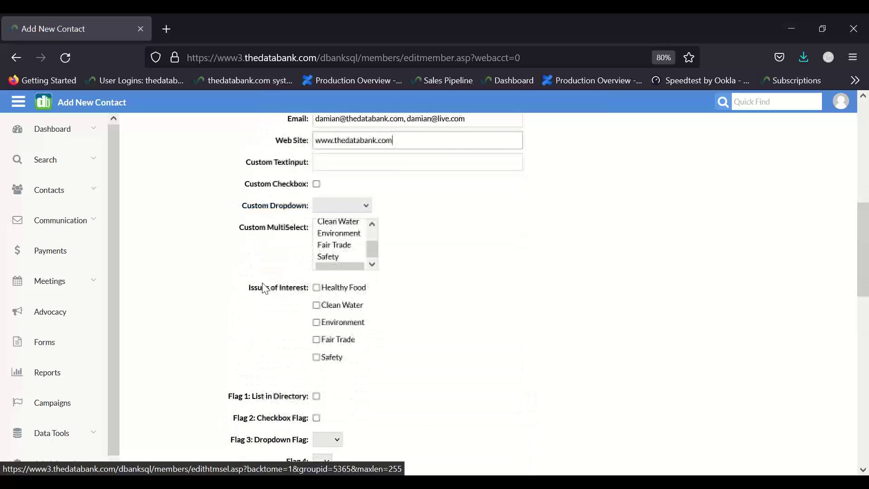
{"action": "scroll", "coordinate": [265, 288], "scroll_direction": "down", "scroll_amount": 1}
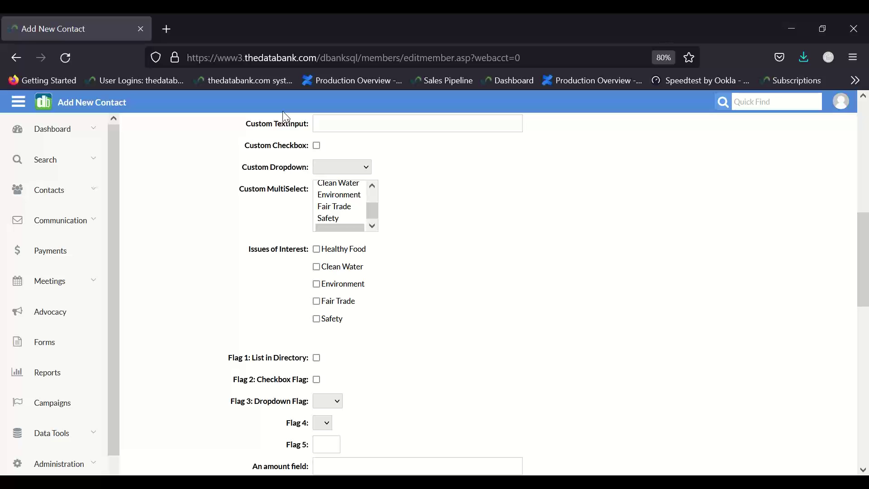
{"action": "left_click", "coordinate": [331, 129]}
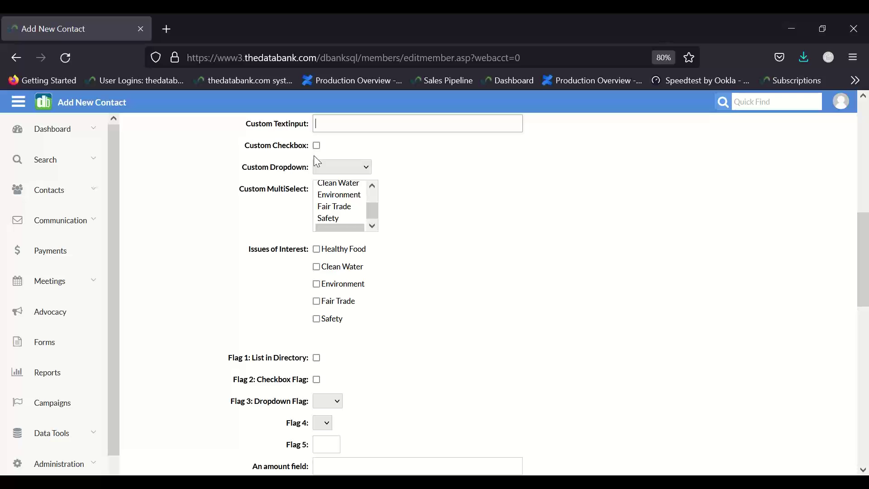
- Set Custom Dropdown to Pink and select Fair Trade, Environment and Clean Water in Custom MultiSelect
{"action": "left_click", "coordinate": [323, 169]}
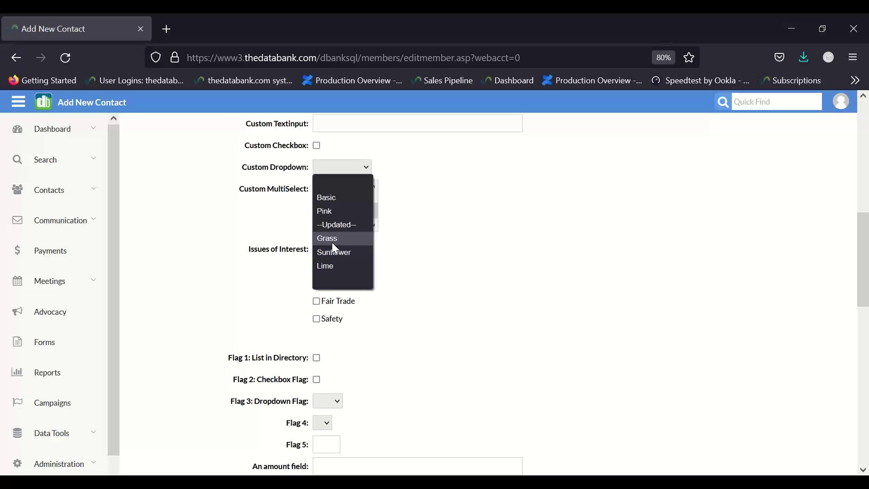
{"action": "left_click", "coordinate": [337, 212]}
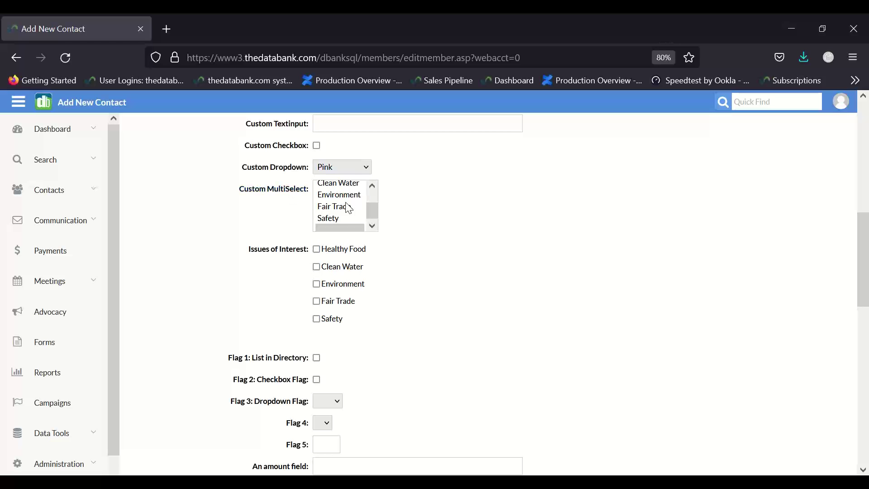
{"action": "left_click", "coordinate": [331, 220]}
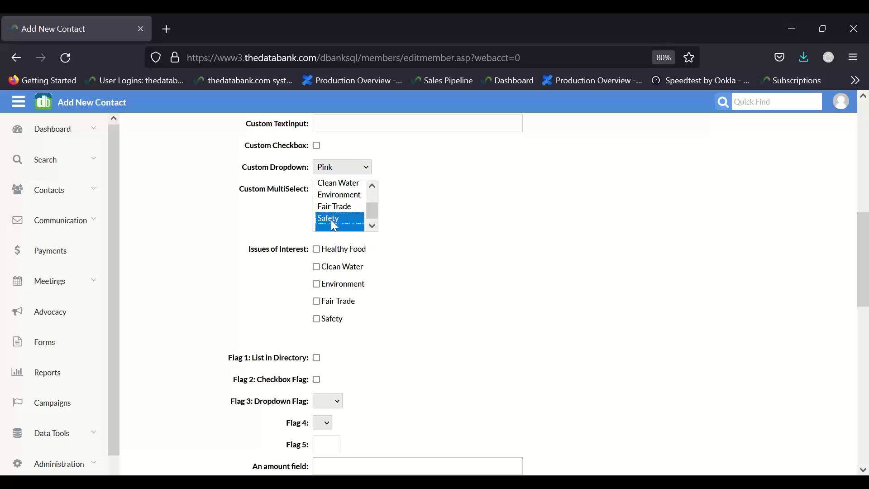
{"action": "left_click", "coordinate": [340, 207]}
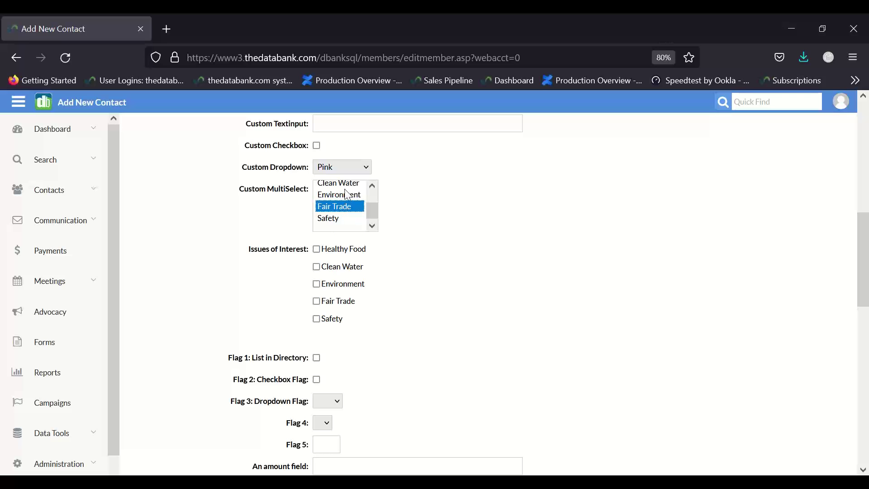
{"action": "left_click", "coordinate": [346, 194], "text": "ctrl"}
{"action": "left_click", "coordinate": [342, 184], "text": "ctrl"}
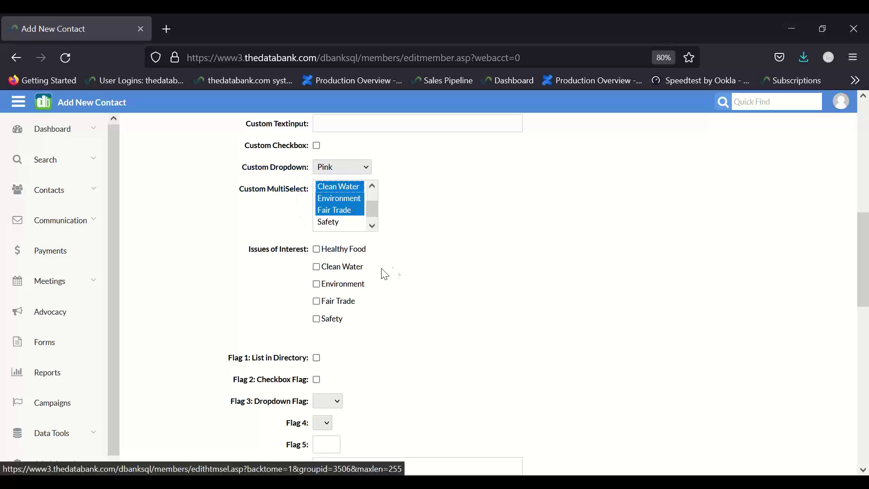
- Tick Environment and Clean Water under Issues of Interest
{"action": "scroll", "coordinate": [394, 272], "scroll_direction": "down", "scroll_amount": 2}
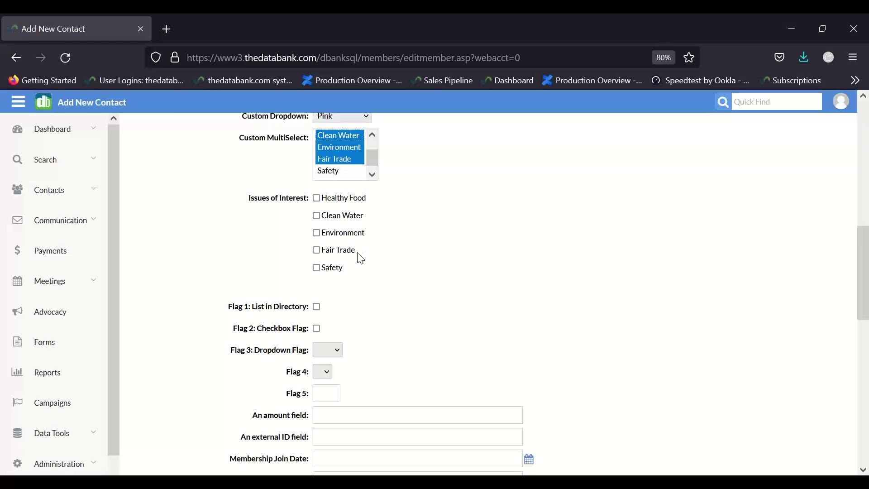
{"action": "left_click", "coordinate": [317, 233]}
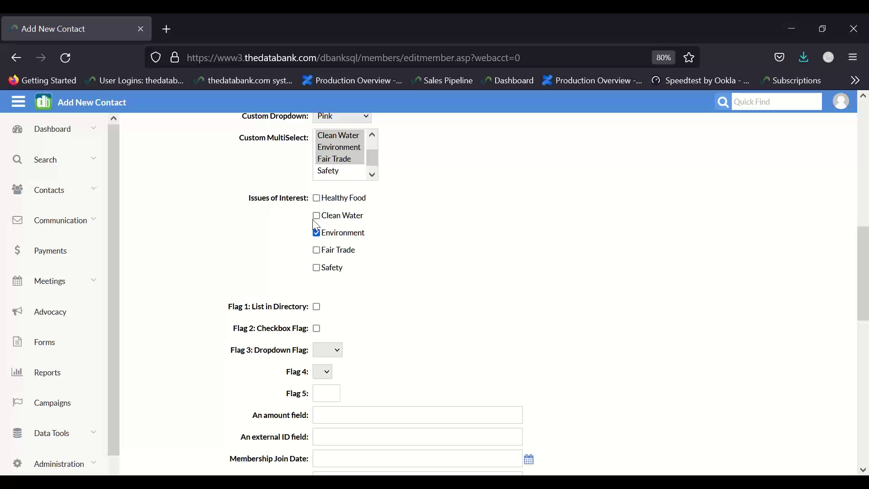
{"action": "left_click", "coordinate": [318, 218]}
{"action": "scroll", "coordinate": [450, 312], "scroll_direction": "down", "scroll_amount": 4}
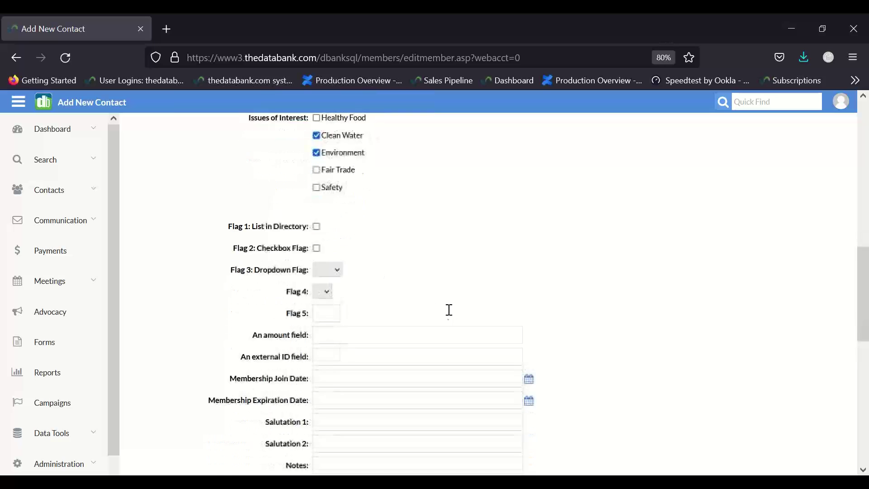
{"action": "scroll", "coordinate": [450, 310], "scroll_direction": "down", "scroll_amount": 2}
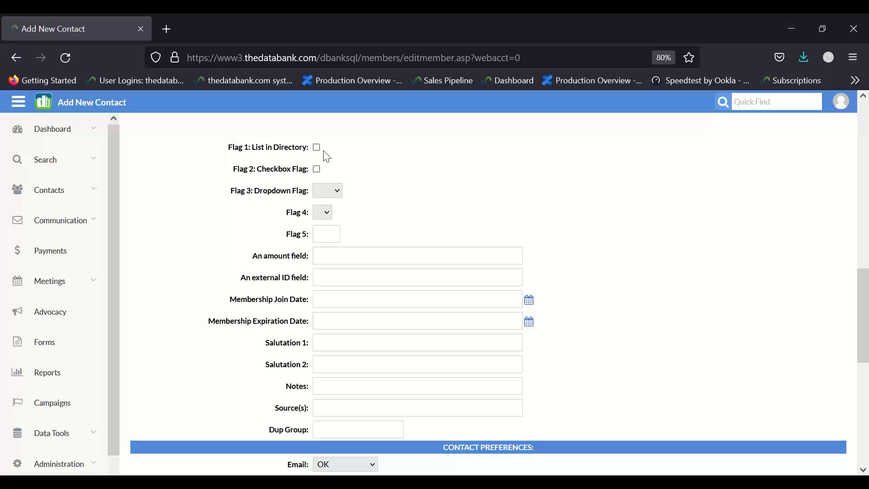
- Choose O1 for the Flag 3 dropdown flag
{"action": "left_click", "coordinate": [328, 192]}
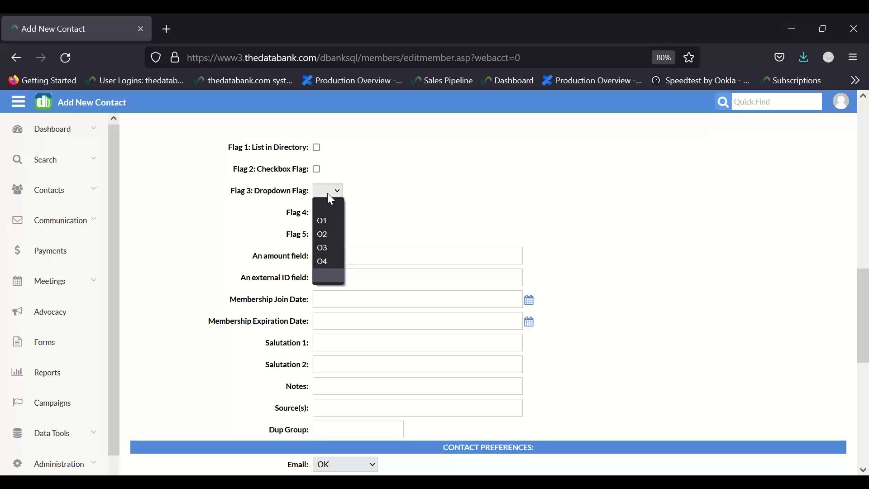
{"action": "left_click", "coordinate": [327, 223]}
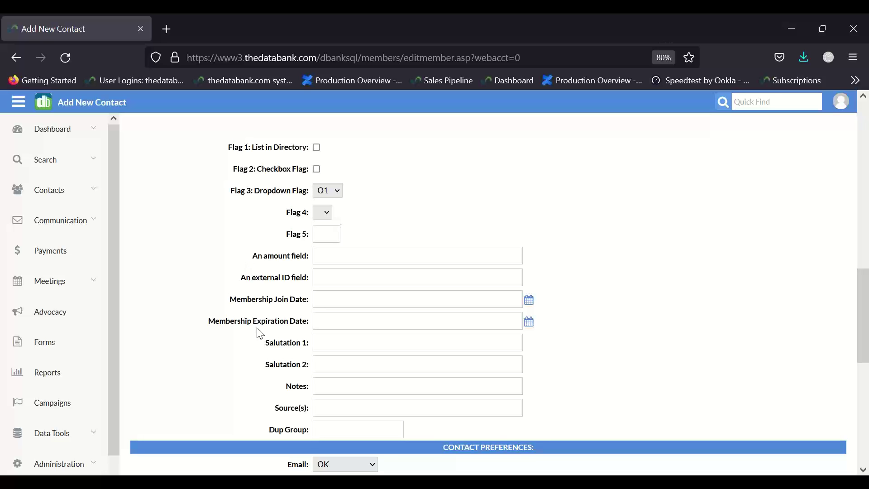
{"action": "scroll", "coordinate": [317, 307], "scroll_direction": "down", "scroll_amount": 1}
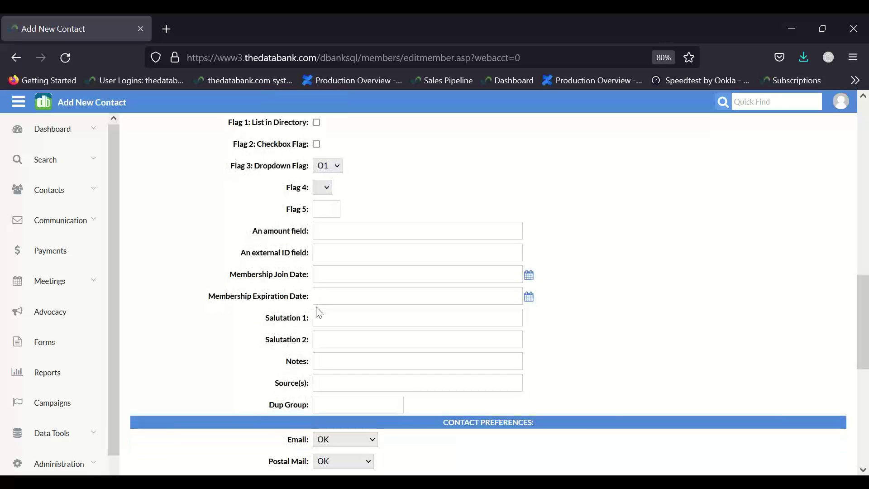
- Move past Notes and Source(s) to Contact Preferences and Districts, leaving Email, Postal Mail and Phone at OK
{"action": "scroll", "coordinate": [320, 313], "scroll_direction": "down", "scroll_amount": 3}
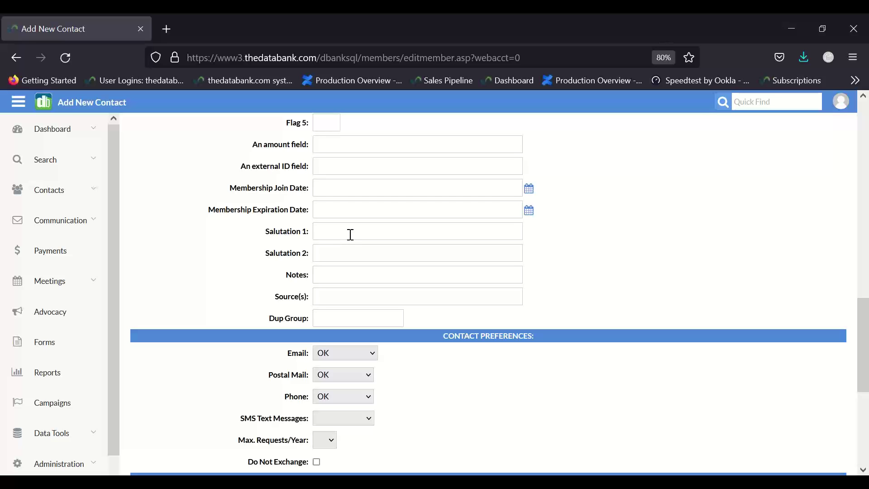
{"action": "left_click", "coordinate": [345, 276]}
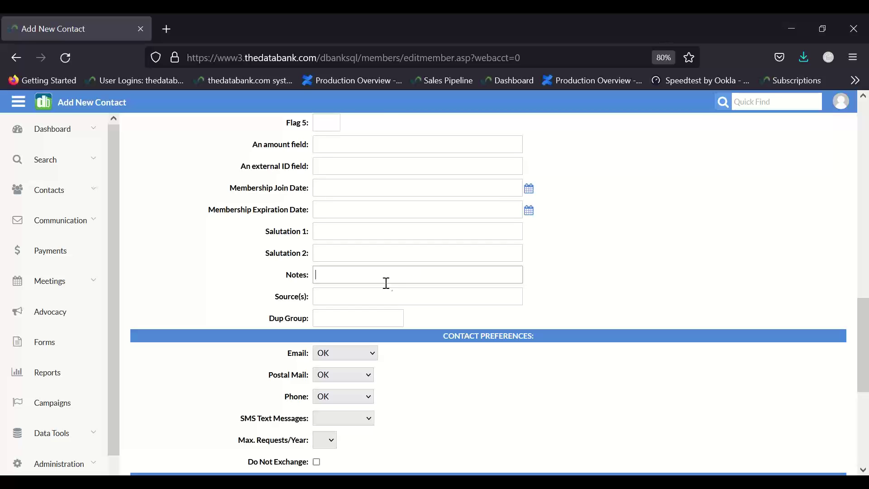
{"action": "left_click", "coordinate": [381, 303]}
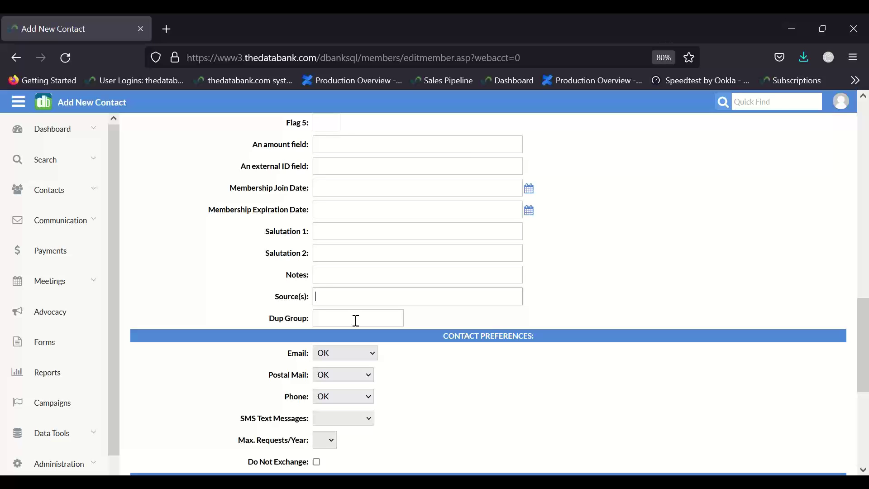
{"action": "scroll", "coordinate": [356, 321], "scroll_direction": "down", "scroll_amount": 5}
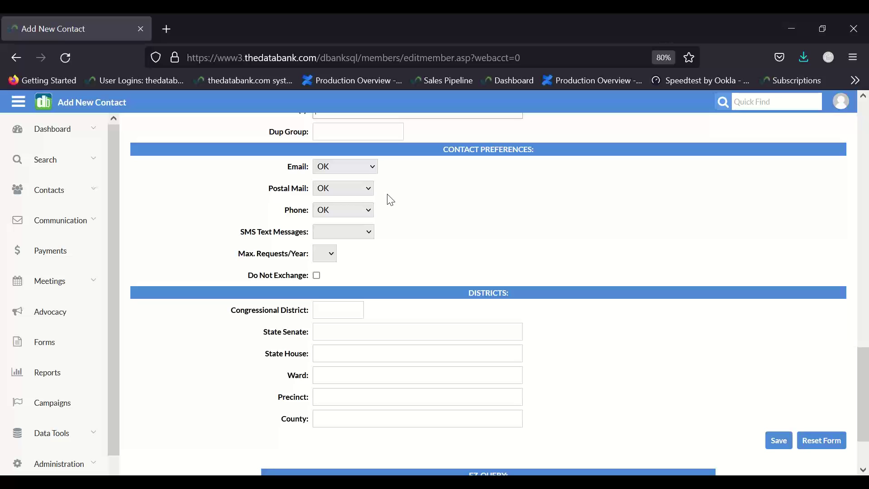
- Keep Email at OK, leave SMS Text Messages and Max. Requests/Year blank, and scroll to Save
{"action": "left_click", "coordinate": [333, 166]}
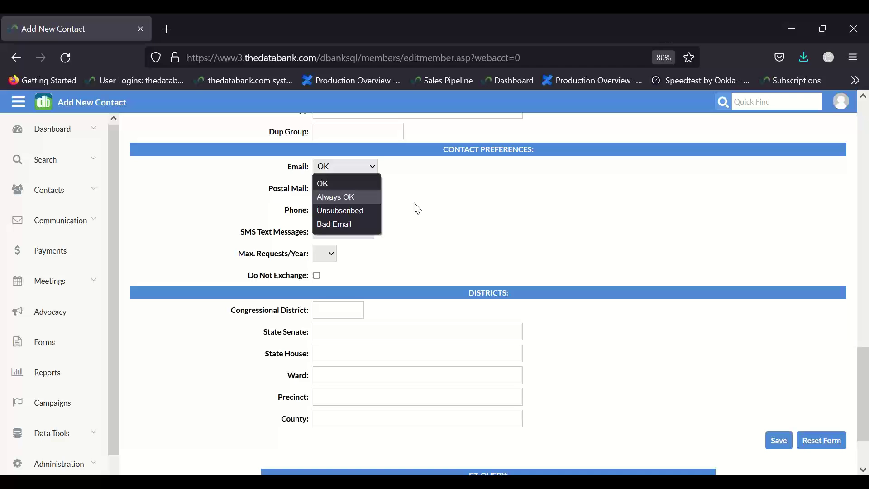
{"action": "left_click", "coordinate": [417, 208]}
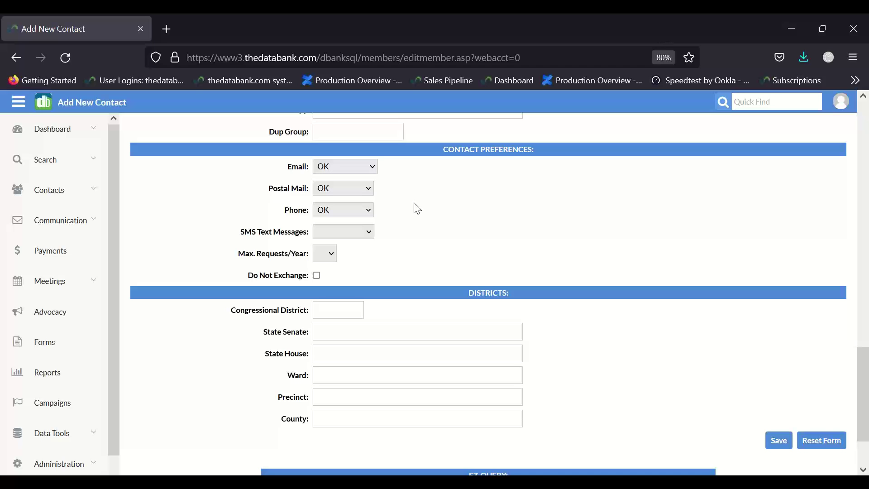
{"action": "scroll", "coordinate": [409, 205], "scroll_direction": "down", "scroll_amount": 1}
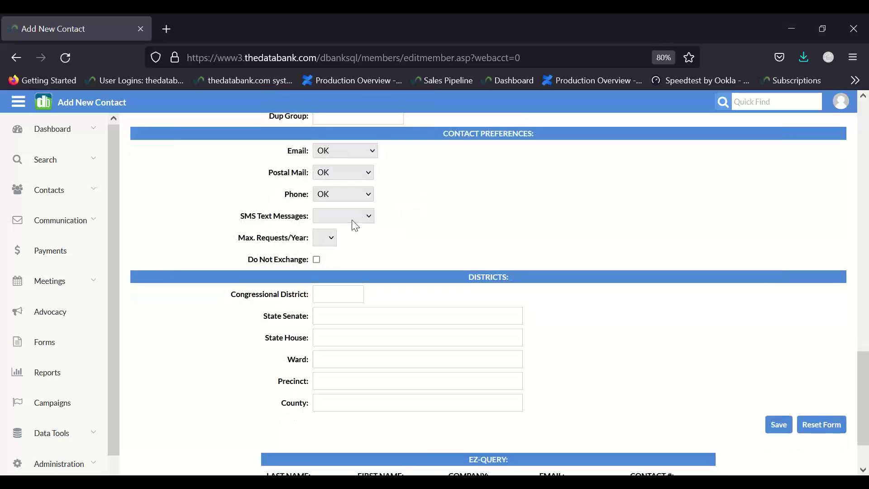
{"action": "left_click", "coordinate": [354, 217]}
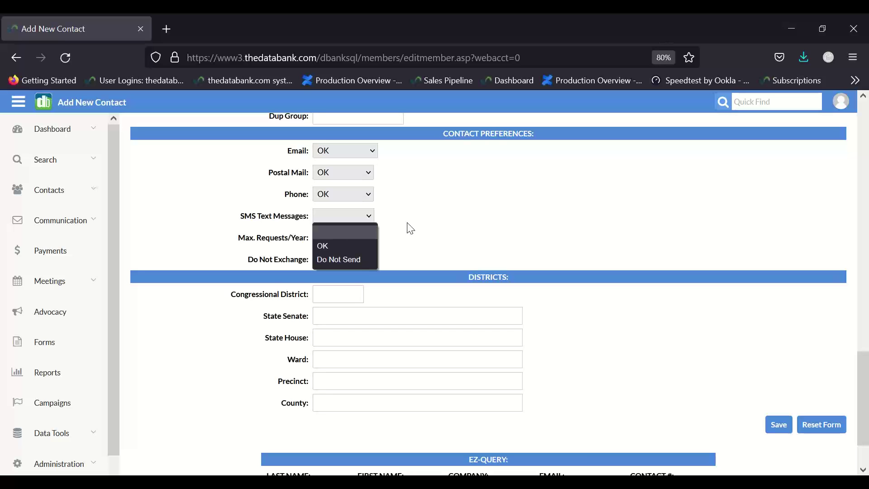
{"action": "left_click", "coordinate": [411, 227]}
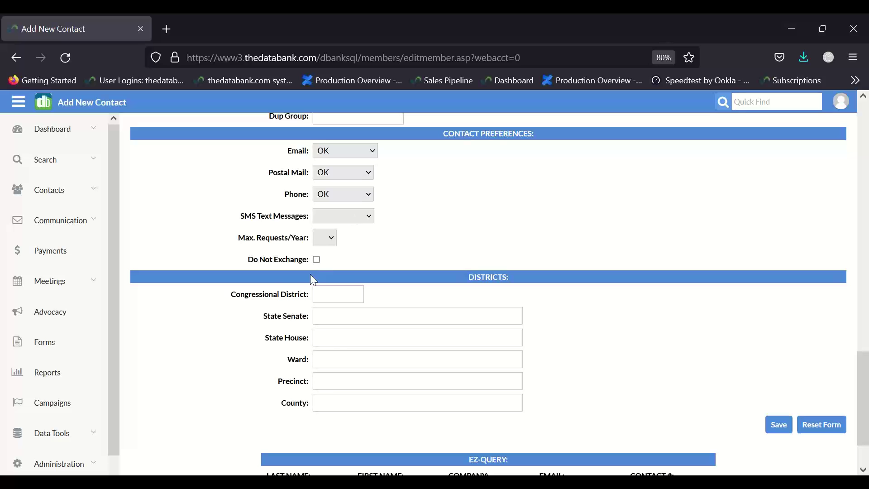
{"action": "left_click", "coordinate": [319, 239]}
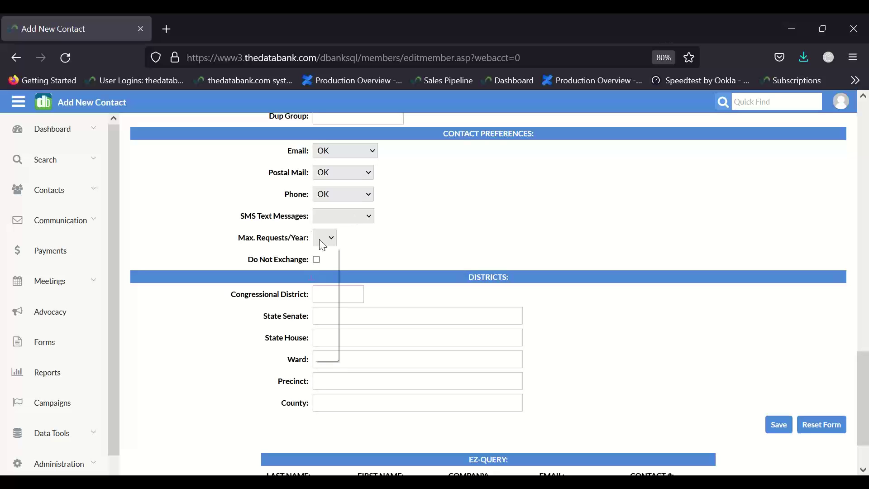
{"action": "left_click", "coordinate": [387, 257]}
{"action": "scroll", "coordinate": [390, 339], "scroll_direction": "down", "scroll_amount": 1}
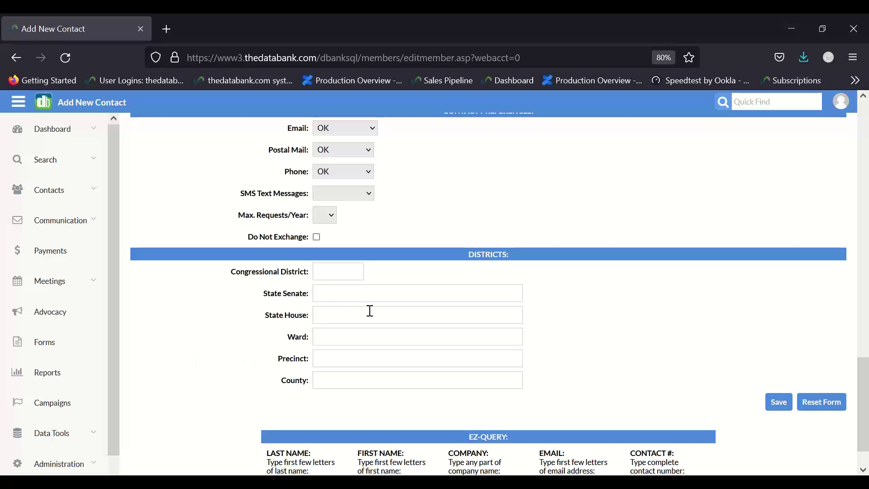
{"action": "right_click", "coordinate": [781, 406]}
- Save the Add New Contact form to create the record and open its Contact History
{"action": "left_click", "coordinate": [781, 406]}
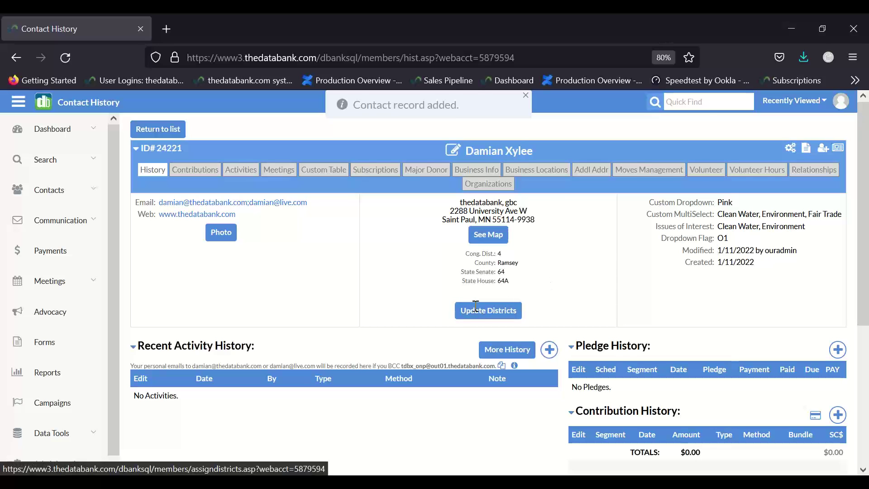
- Clear the contact's First and Last name fields and resave the record
{"action": "left_click", "coordinate": [455, 151]}
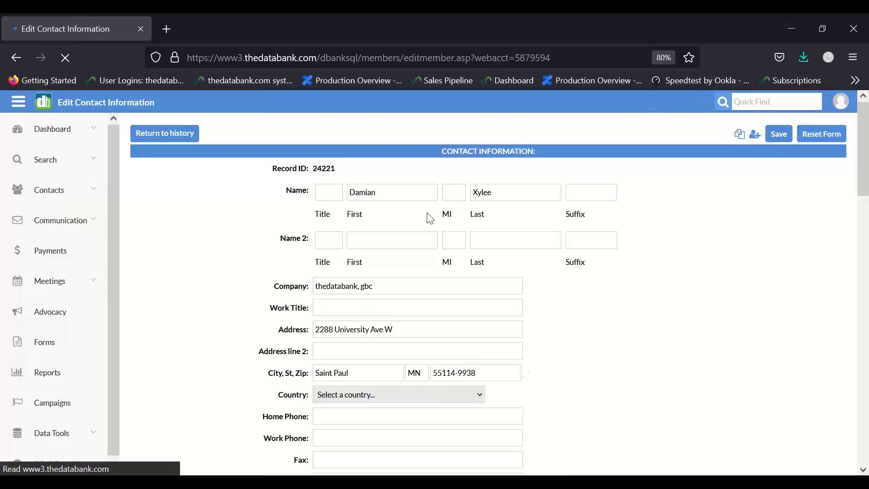
{"action": "left_click_drag", "start_coordinate": [395, 189], "coordinate": [330, 189]}
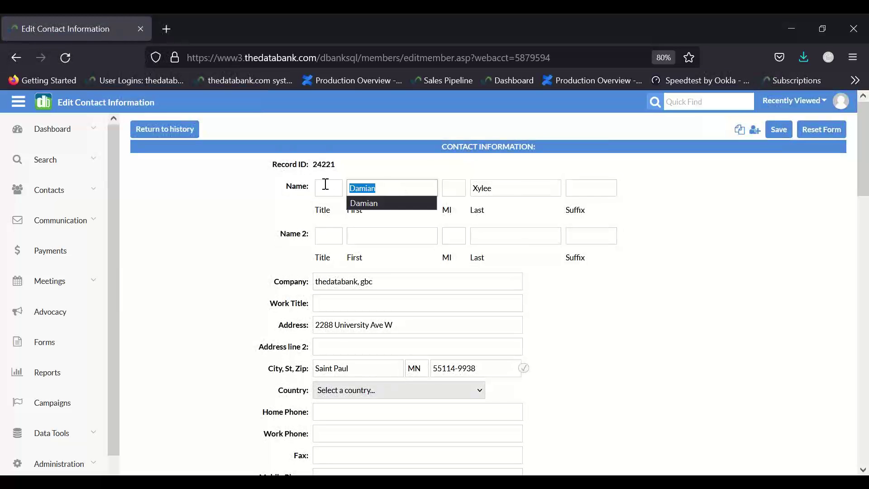
{"action": "key", "text": "BackSpace"}
{"action": "left_click_drag", "start_coordinate": [534, 188], "coordinate": [423, 190]}
{"action": "key", "text": "BackSpace"}
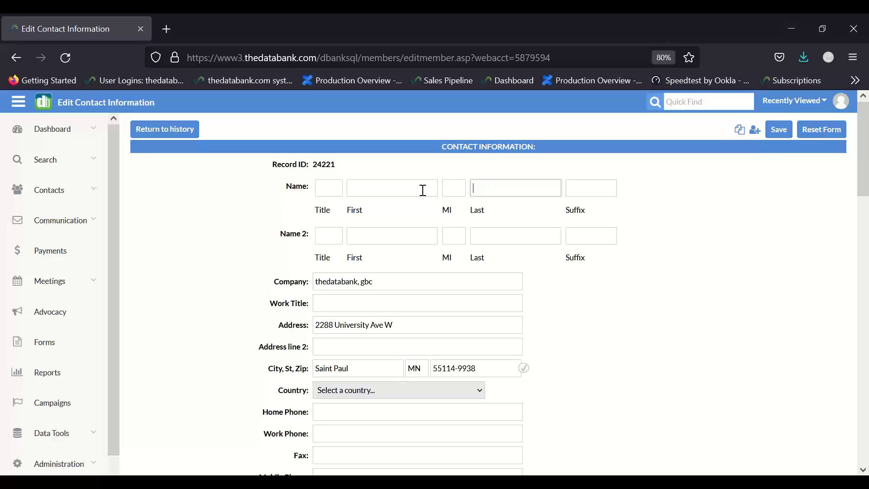
{"action": "left_click", "coordinate": [778, 131]}
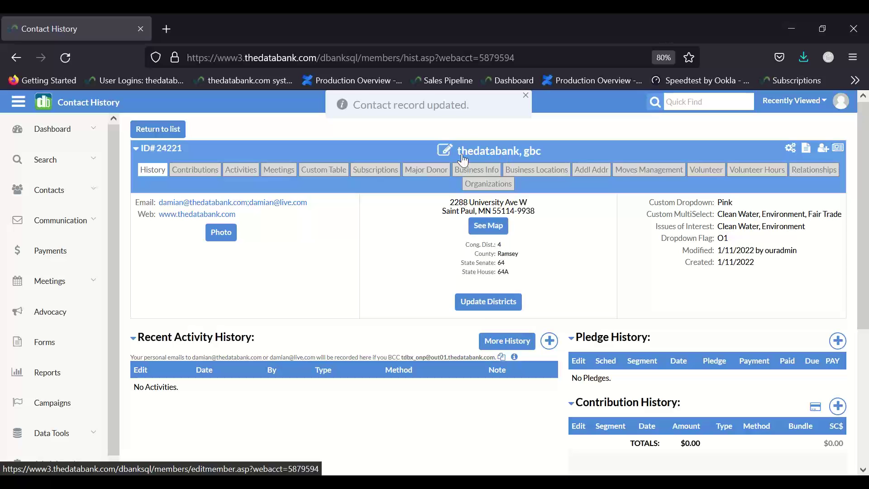
- Re-enter the contact's first and last name in the edit form and save the record
{"action": "left_click", "coordinate": [443, 151]}
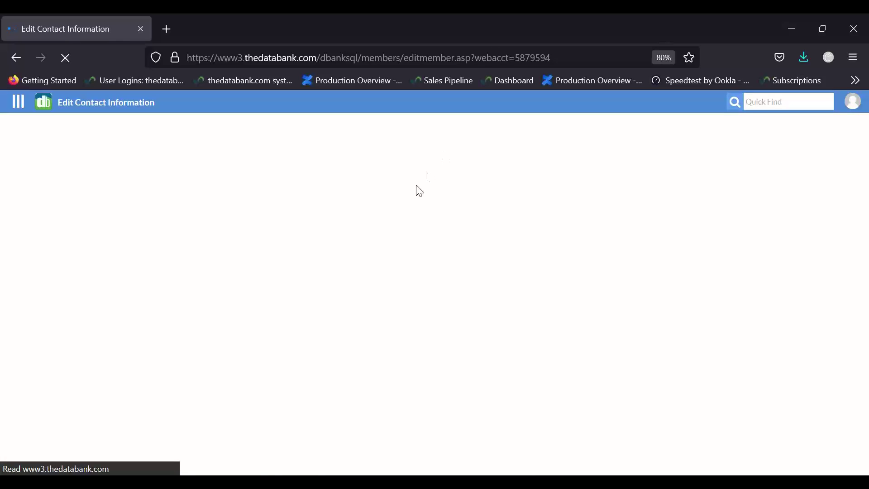
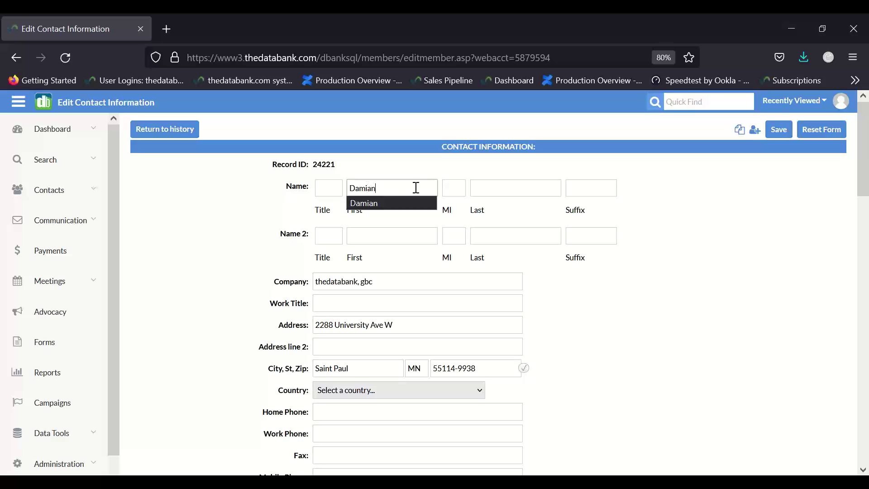
{"action": "key", "text": "Tab"}
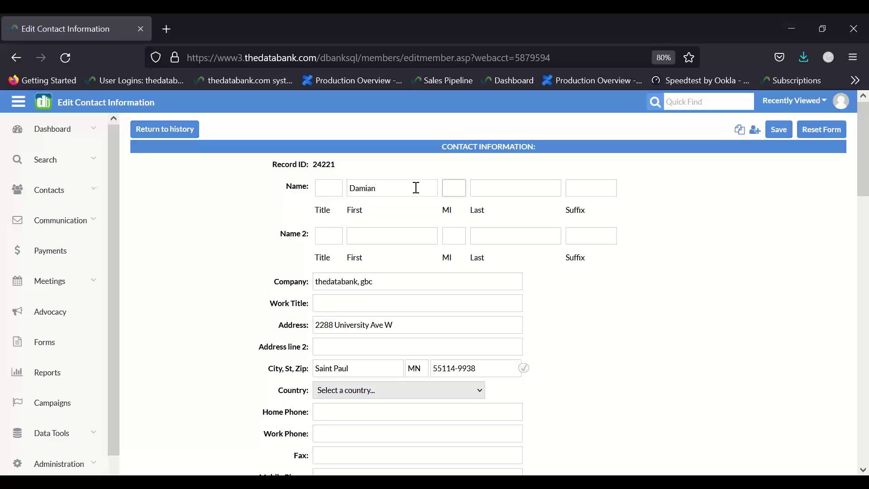
{"action": "key", "text": "Tab"}
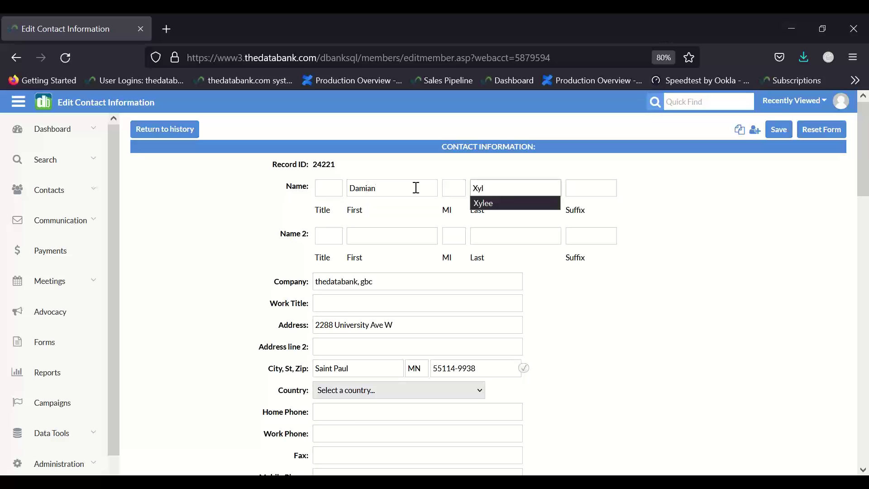
{"action": "left_click", "coordinate": [786, 131]}
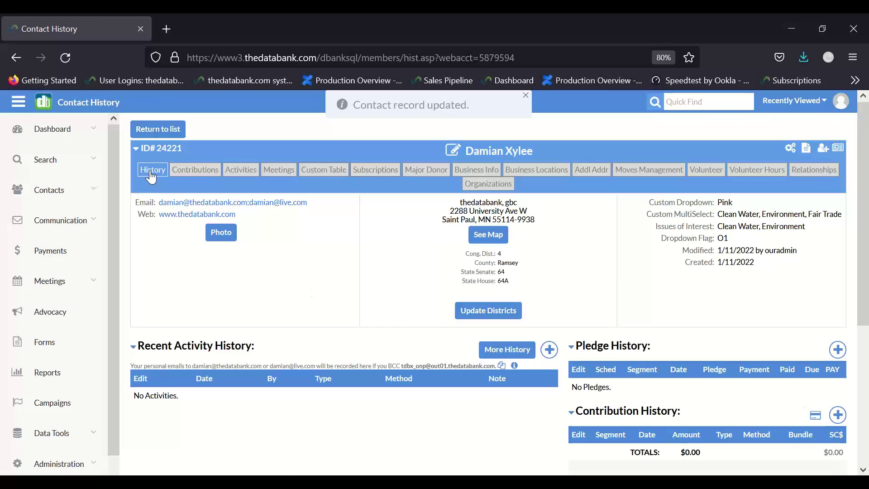
{"action": "scroll", "coordinate": [263, 379], "scroll_direction": "down", "scroll_amount": 3}
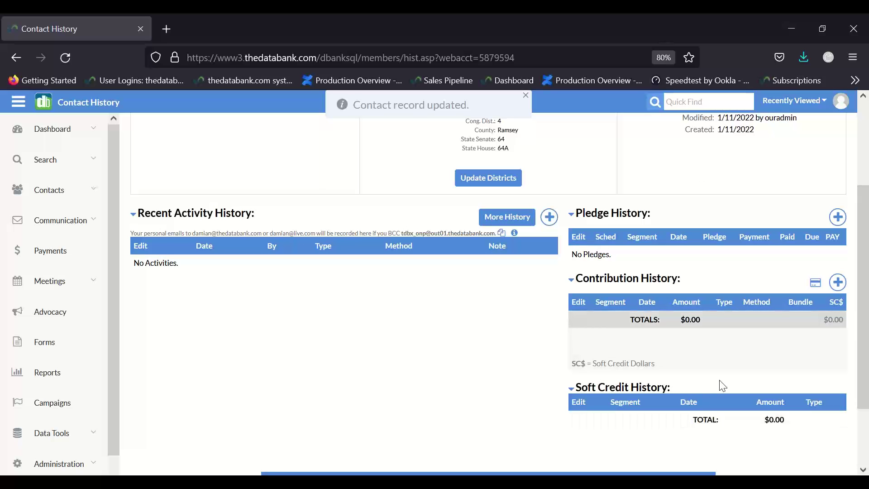
{"action": "scroll", "coordinate": [761, 135], "scroll_direction": "up", "scroll_amount": 1}
{"action": "scroll", "coordinate": [761, 135], "scroll_direction": "up", "scroll_amount": 2}
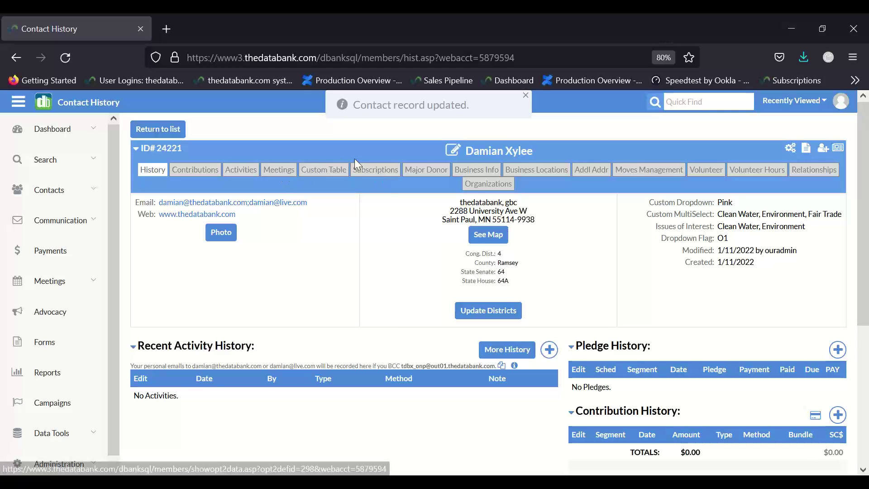
- Subscribe the contact to weekly newsletter, Yearly Report and Monthly eNews, submit, and return to History
{"action": "left_click", "coordinate": [364, 167]}
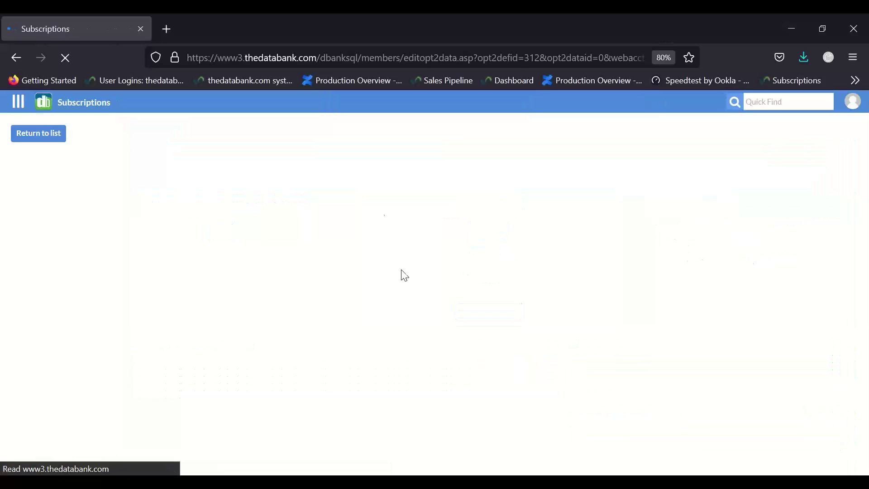
{"action": "scroll", "coordinate": [411, 285], "scroll_direction": "down", "scroll_amount": 4}
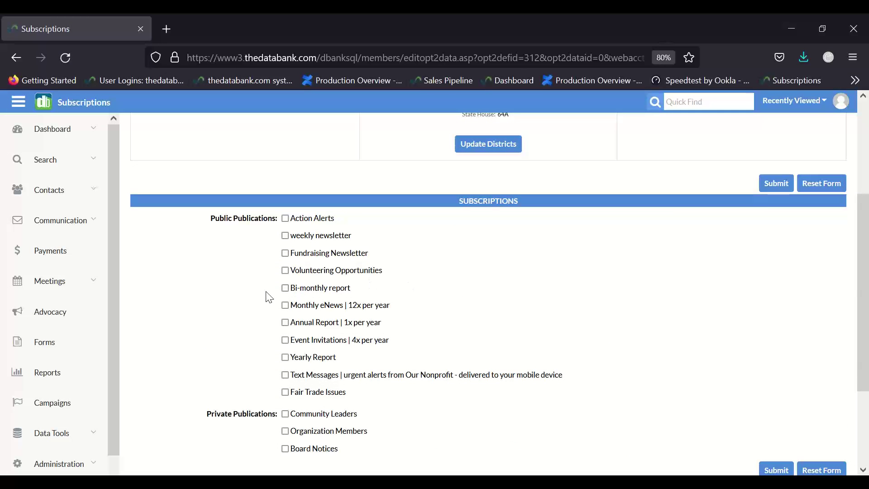
{"action": "left_click", "coordinate": [285, 236]}
{"action": "left_click", "coordinate": [286, 359]}
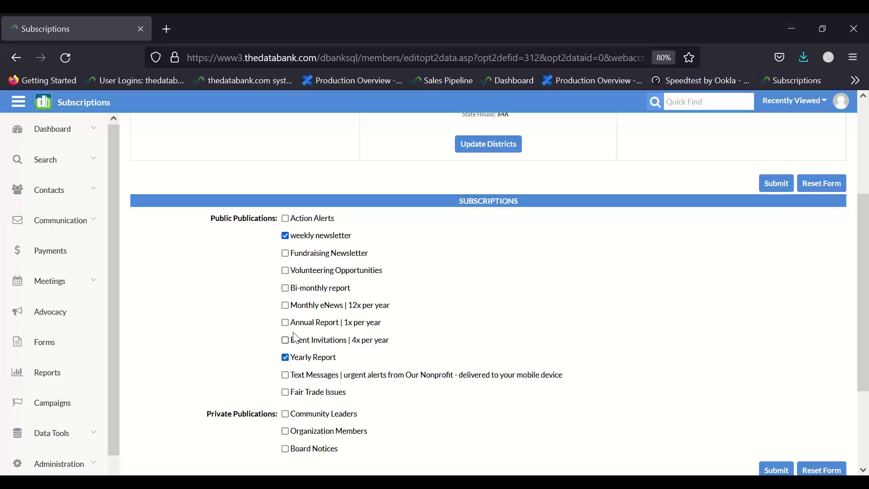
{"action": "left_click", "coordinate": [285, 305]}
{"action": "left_click", "coordinate": [775, 184]}
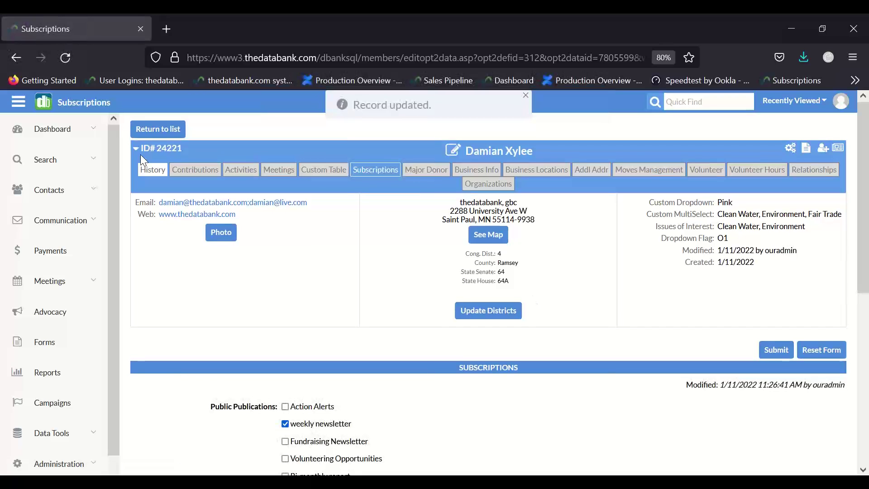
{"action": "left_click", "coordinate": [148, 172]}
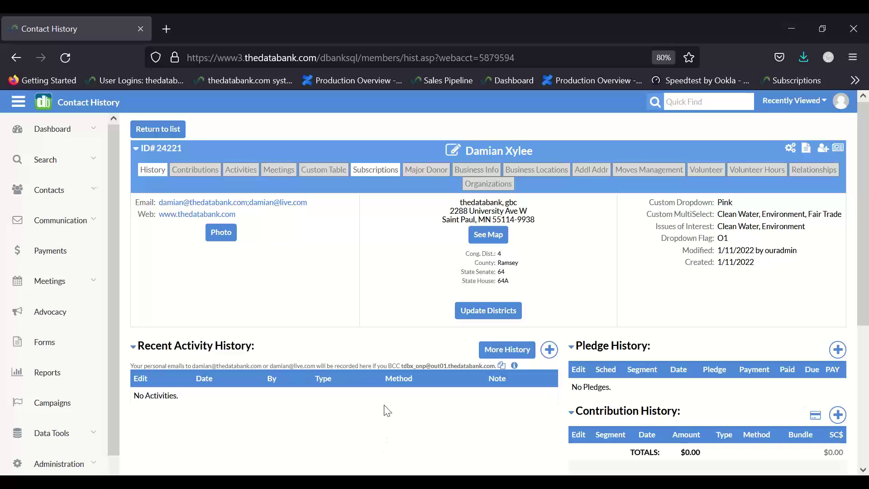
- Copy the BCC logging address shown under Recent Activity History
{"action": "scroll", "coordinate": [387, 411], "scroll_direction": "down", "scroll_amount": 4}
{"action": "scroll", "coordinate": [385, 410], "scroll_direction": "up", "scroll_amount": 2}
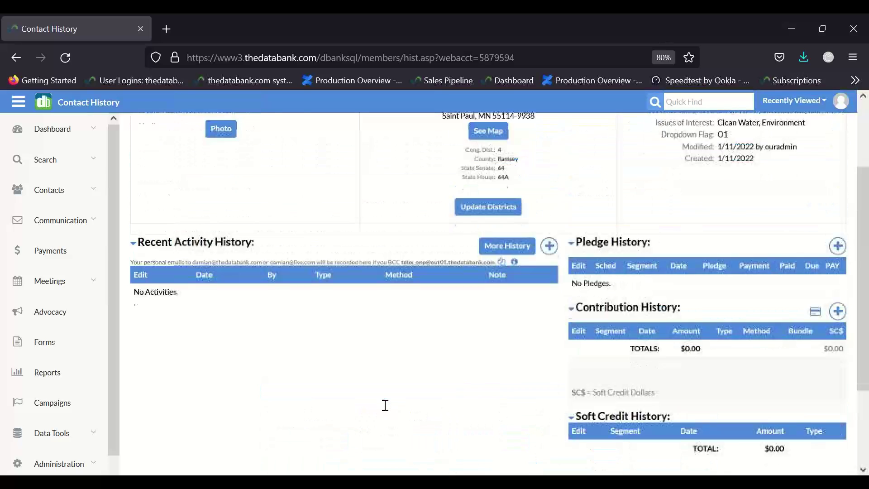
{"action": "scroll", "coordinate": [326, 402], "scroll_direction": "up", "scroll_amount": 2}
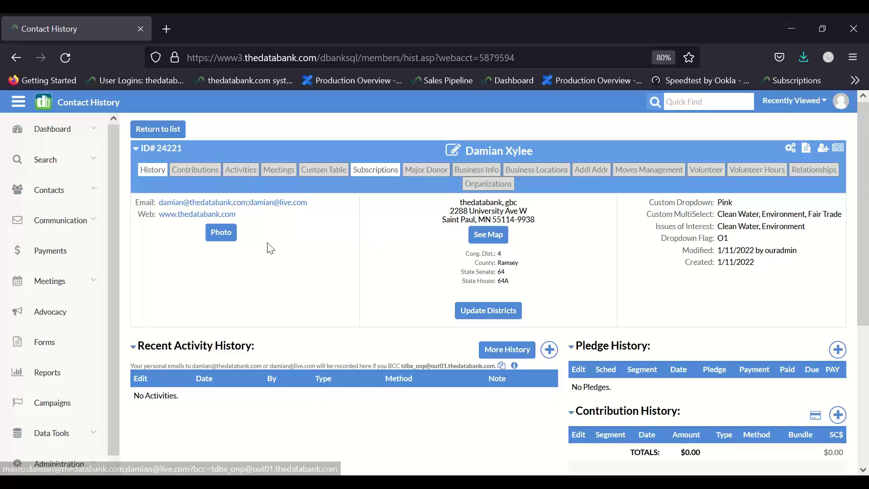
{"action": "scroll", "coordinate": [267, 246], "scroll_direction": "down", "scroll_amount": 2}
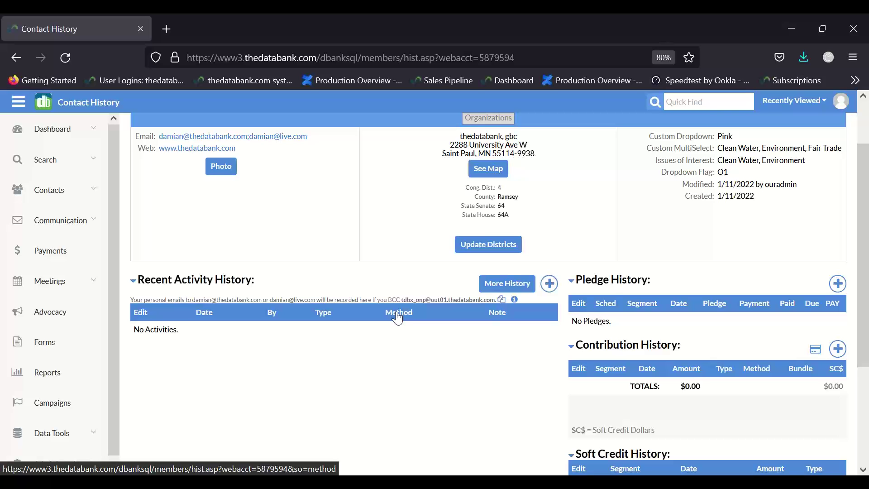
{"action": "scroll", "coordinate": [397, 318], "scroll_direction": "up", "scroll_amount": 1}
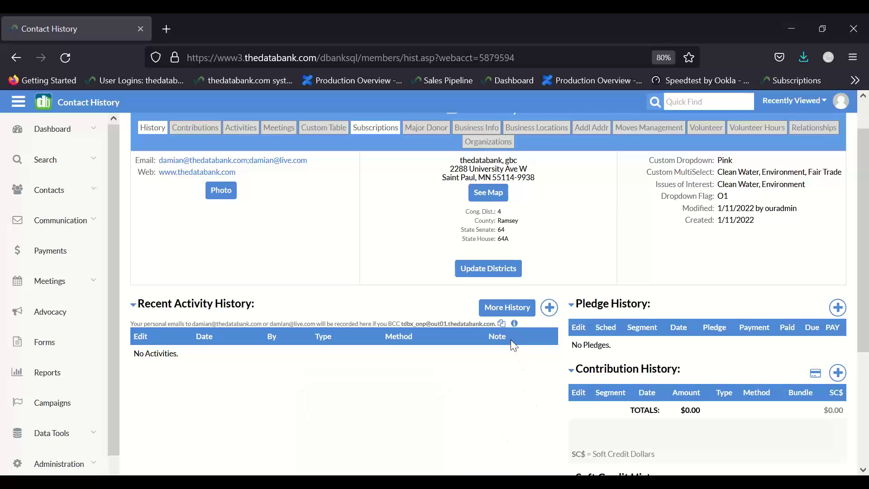
{"action": "left_click", "coordinate": [502, 324]}
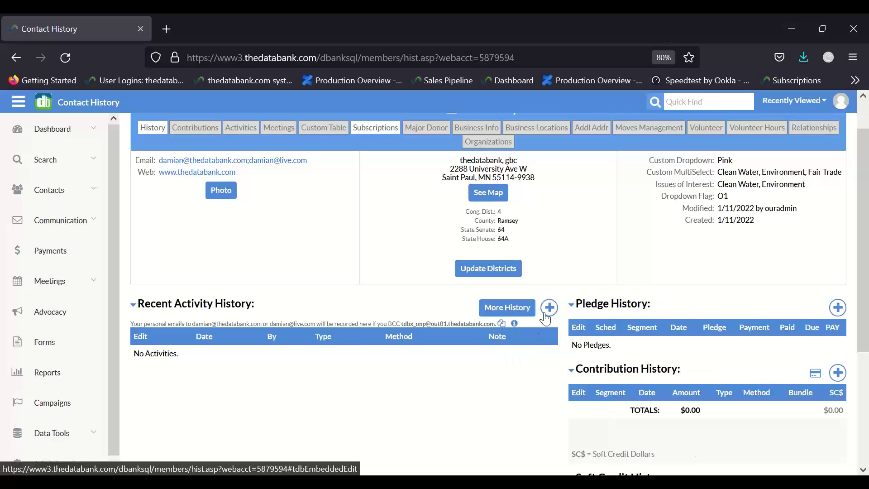
- Start a new contact activity dated January 14, 2022 and open the Activity type list
{"action": "left_click", "coordinate": [546, 316]}
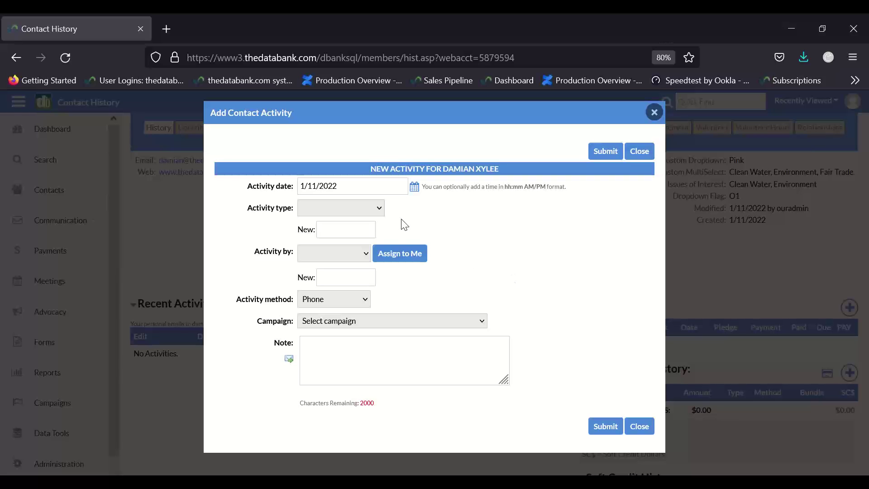
{"action": "left_click", "coordinate": [416, 187]}
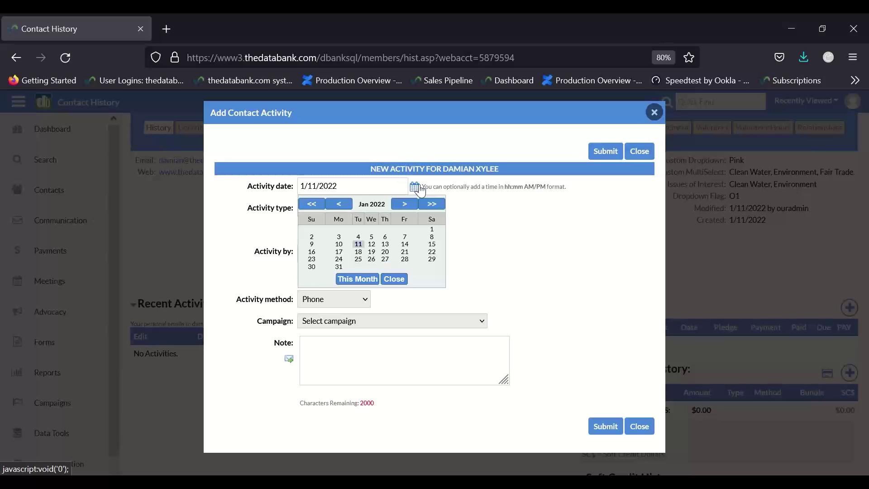
{"action": "left_click", "coordinate": [403, 245]}
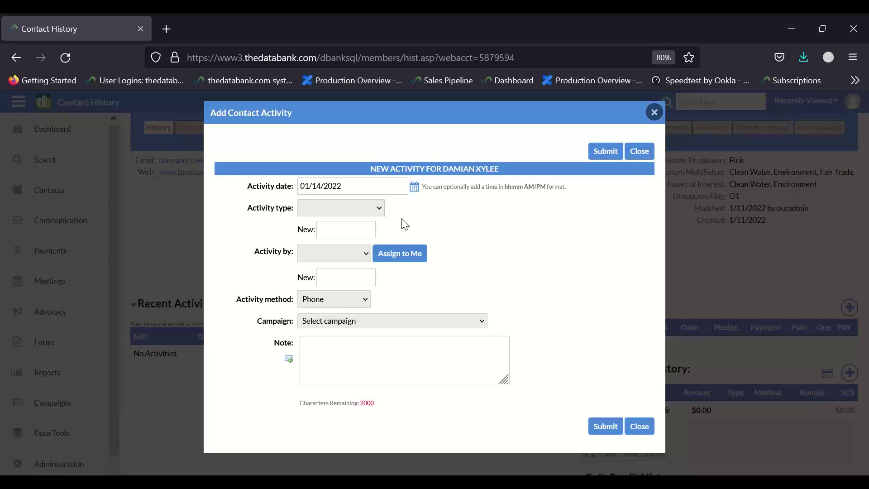
{"action": "left_click", "coordinate": [359, 209]}
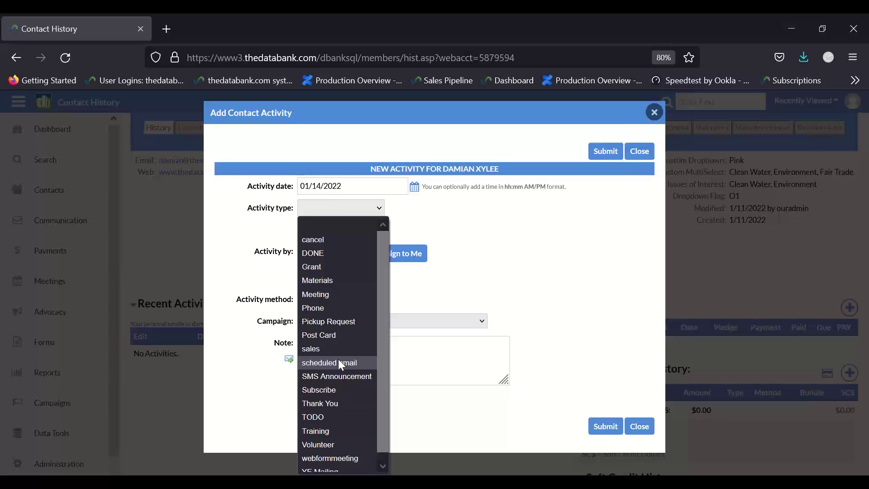
- Make the activity a scheduled email using PowerMail folder Welcome Series, issue Week 1: Overview
{"action": "left_click", "coordinate": [339, 363]}
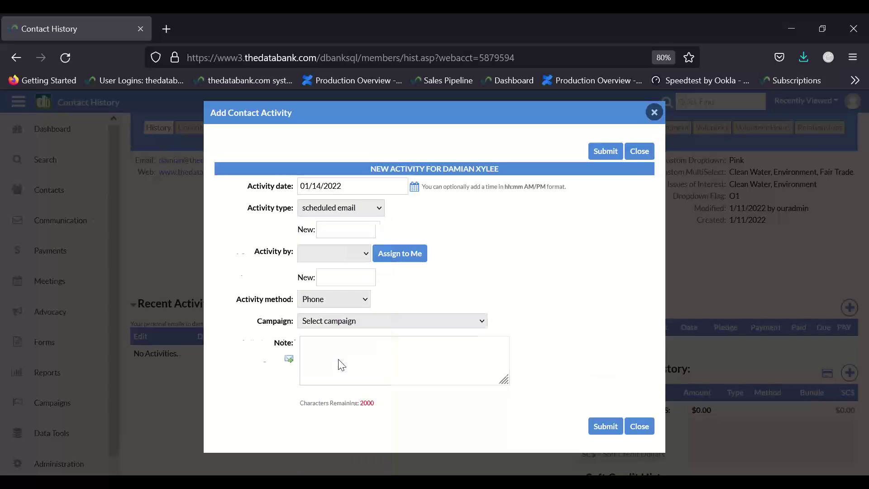
{"action": "left_click", "coordinate": [341, 233]}
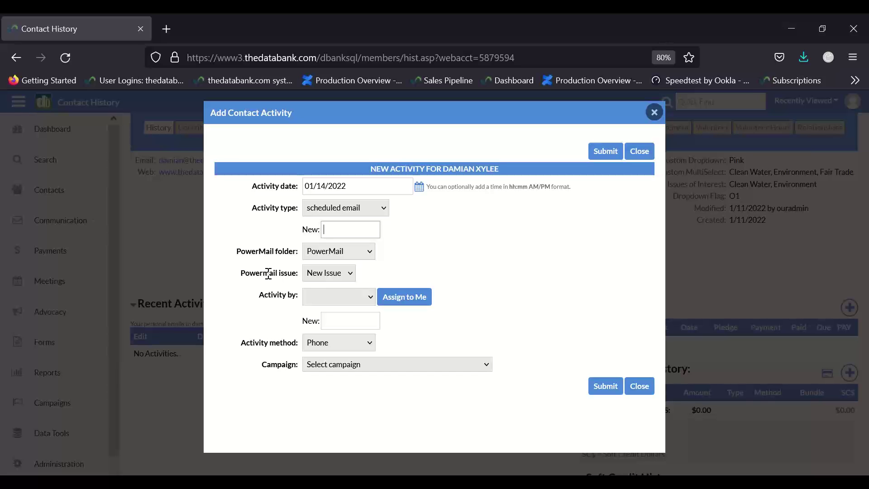
{"action": "left_click", "coordinate": [342, 258]}
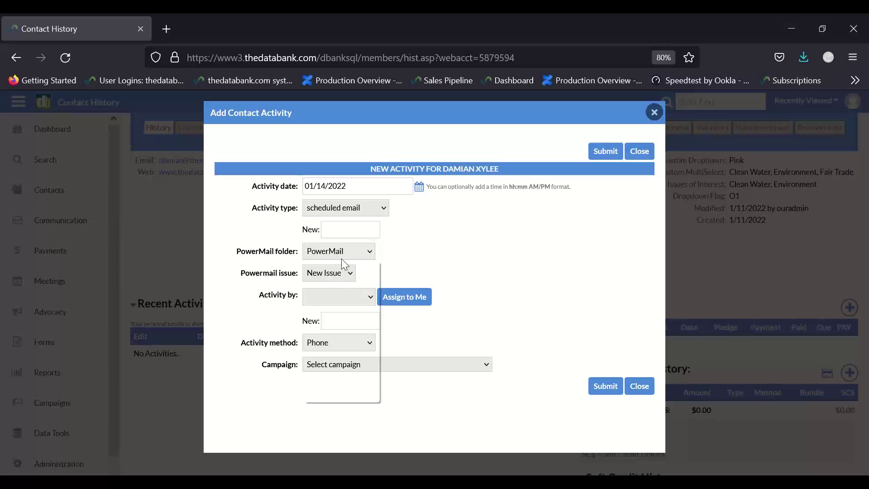
{"action": "left_click", "coordinate": [368, 392]}
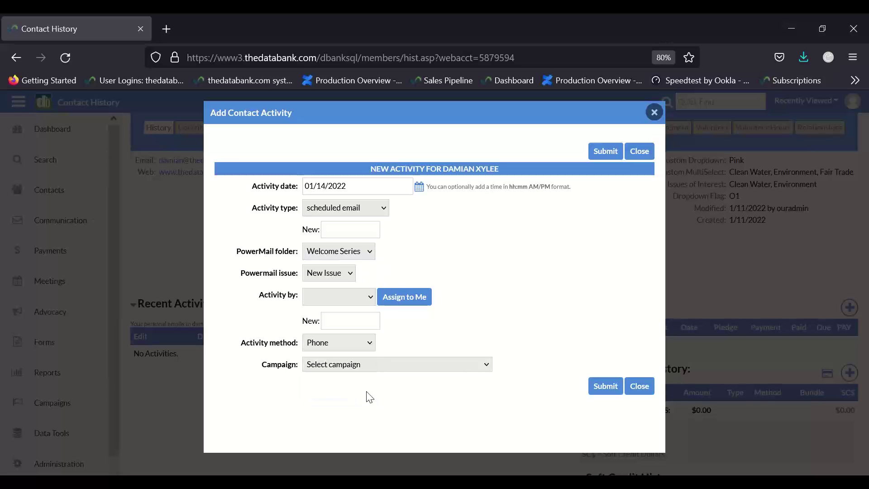
{"action": "left_click", "coordinate": [324, 273]}
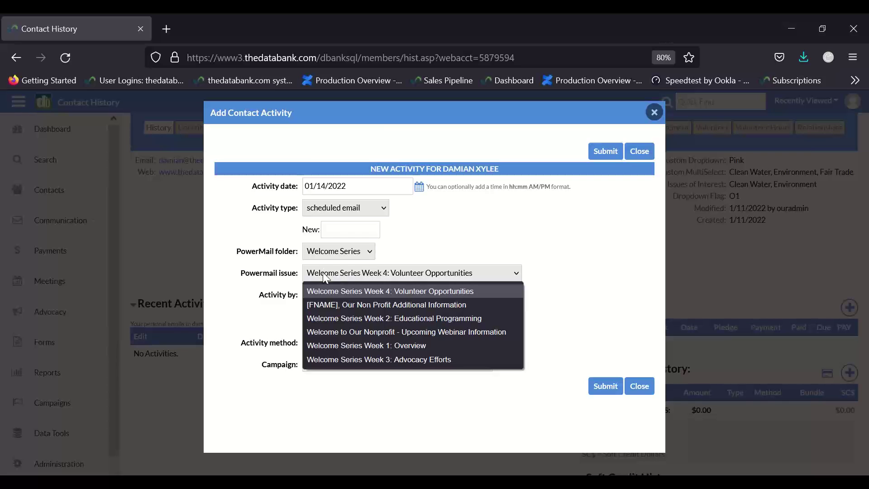
{"action": "left_click", "coordinate": [367, 346]}
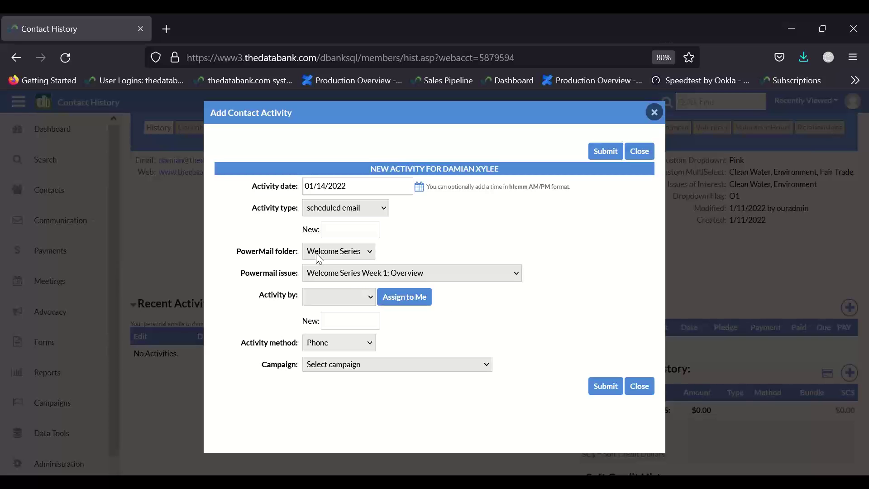
{"action": "left_click", "coordinate": [331, 277]}
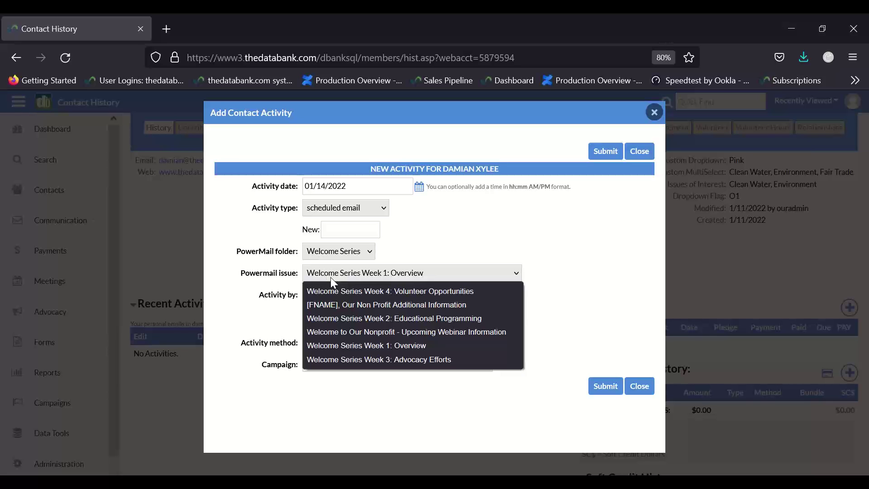
{"action": "left_click", "coordinate": [436, 254]}
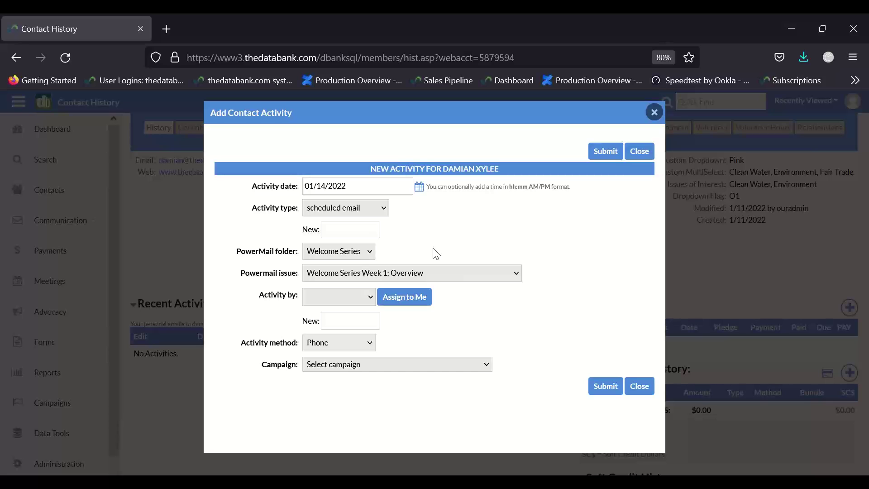
- Assign the activity to yourself, set method to Email, and submit it
{"action": "left_click", "coordinate": [408, 297]}
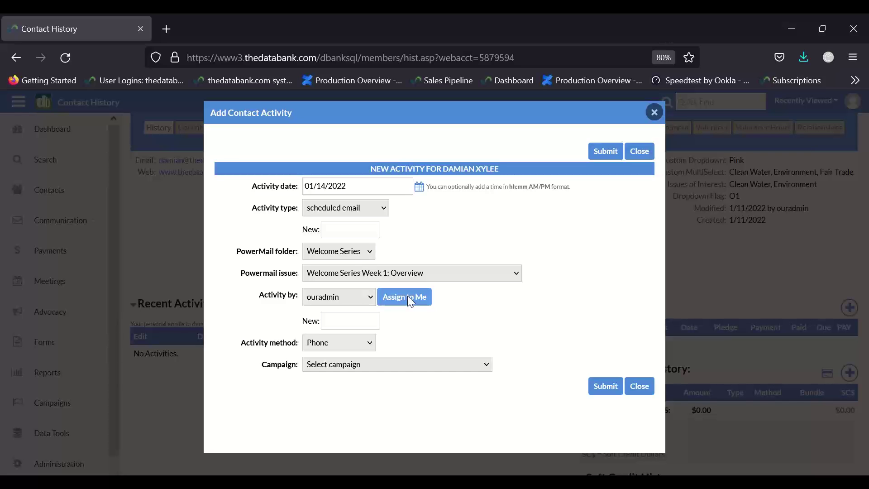
{"action": "left_click", "coordinate": [319, 343]}
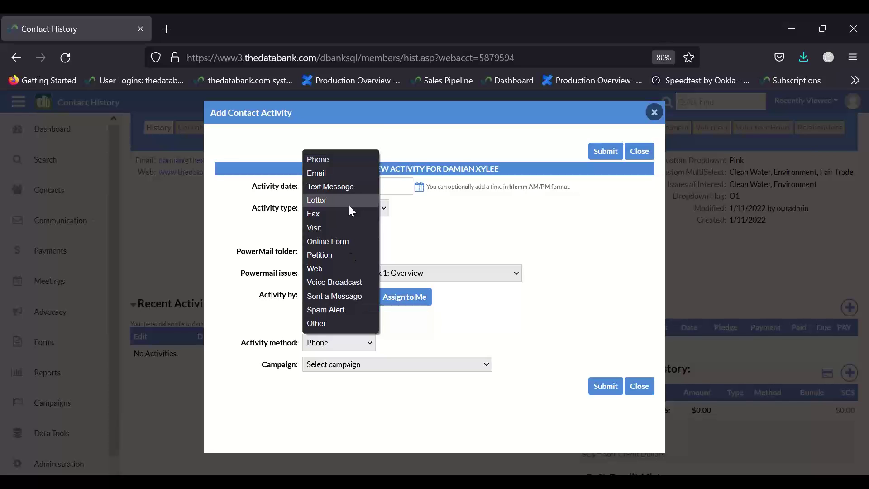
{"action": "left_click", "coordinate": [327, 176]}
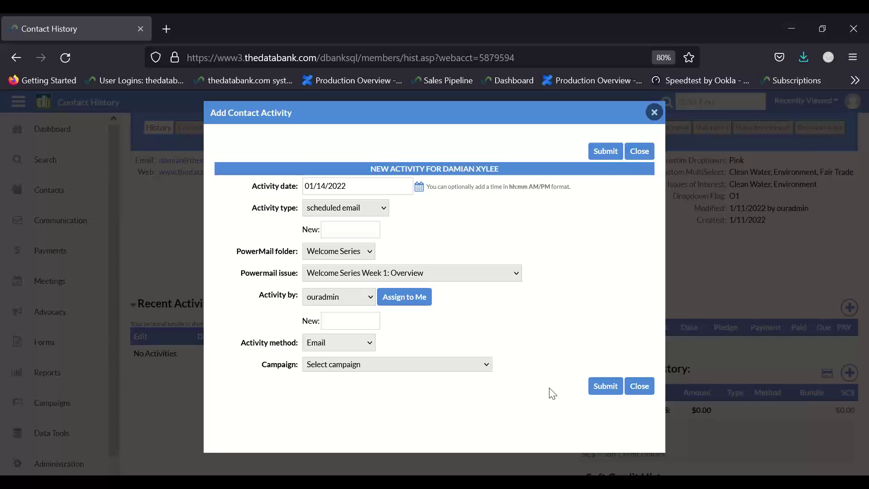
{"action": "left_click", "coordinate": [616, 386]}
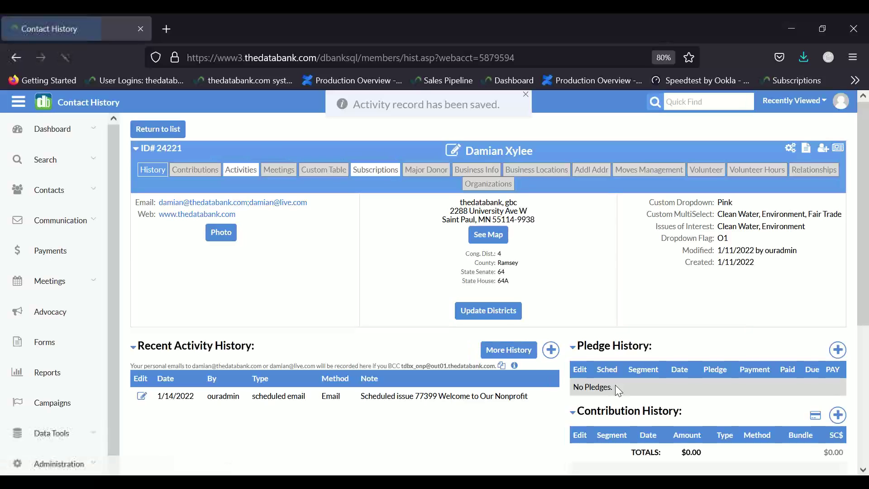
{"action": "scroll", "coordinate": [618, 390], "scroll_direction": "down", "scroll_amount": 1}
{"action": "scroll", "coordinate": [616, 390], "scroll_direction": "down", "scroll_amount": 2}
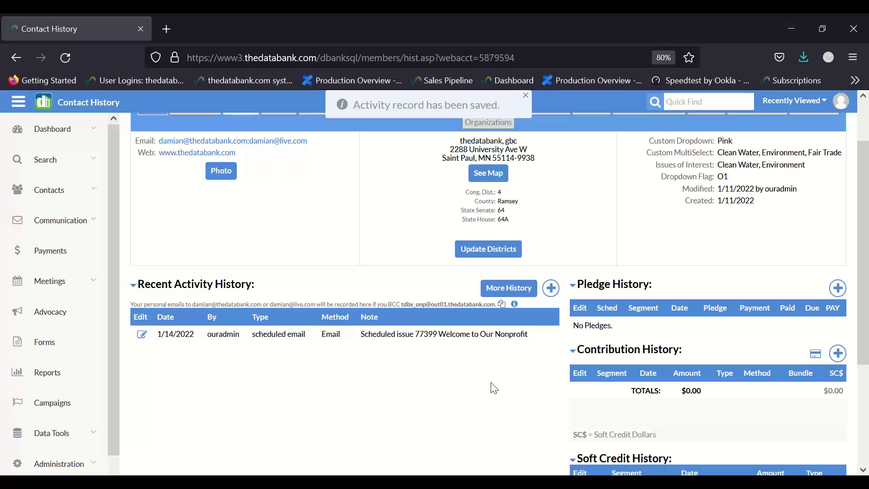
- Add another contact activity dated January 13, 2022 with type TODO
{"action": "left_click", "coordinate": [551, 289]}
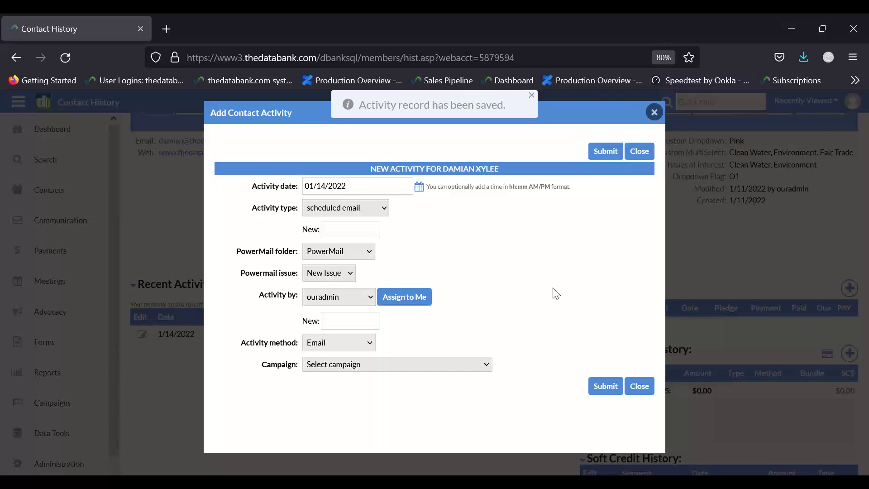
{"action": "left_click", "coordinate": [421, 193]}
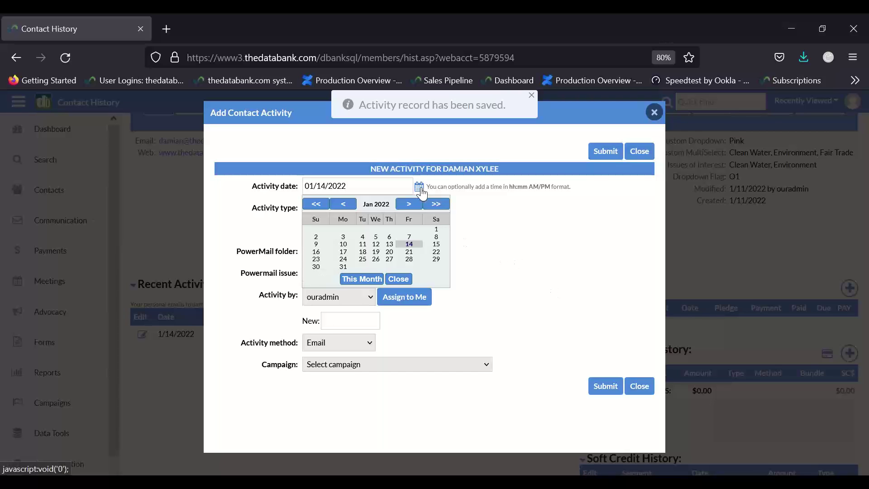
{"action": "left_click", "coordinate": [388, 246]}
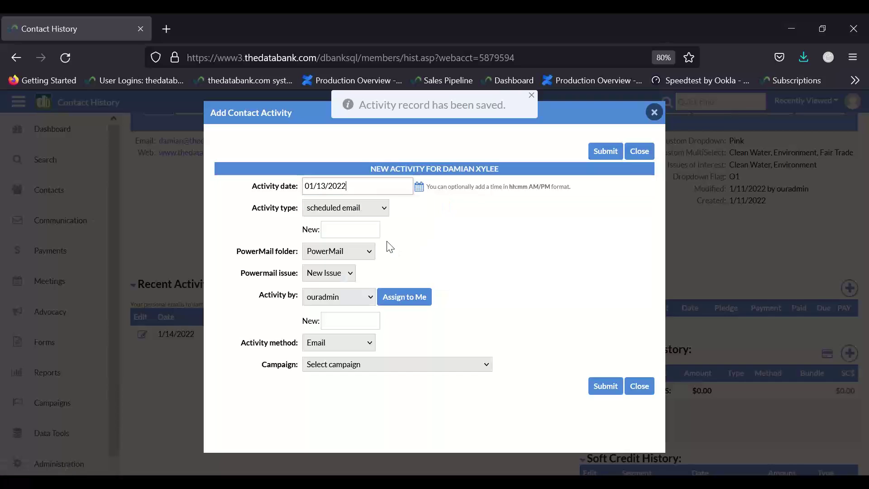
{"action": "left_click", "coordinate": [333, 207]}
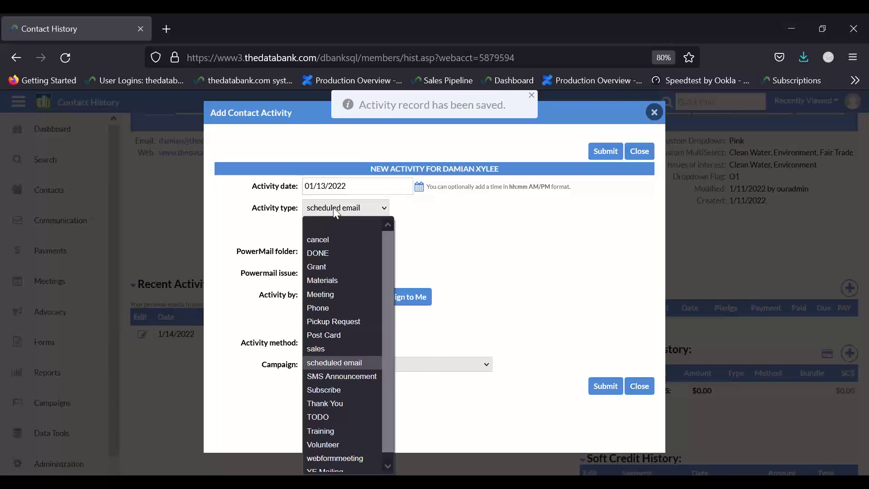
{"action": "left_click", "coordinate": [346, 419]}
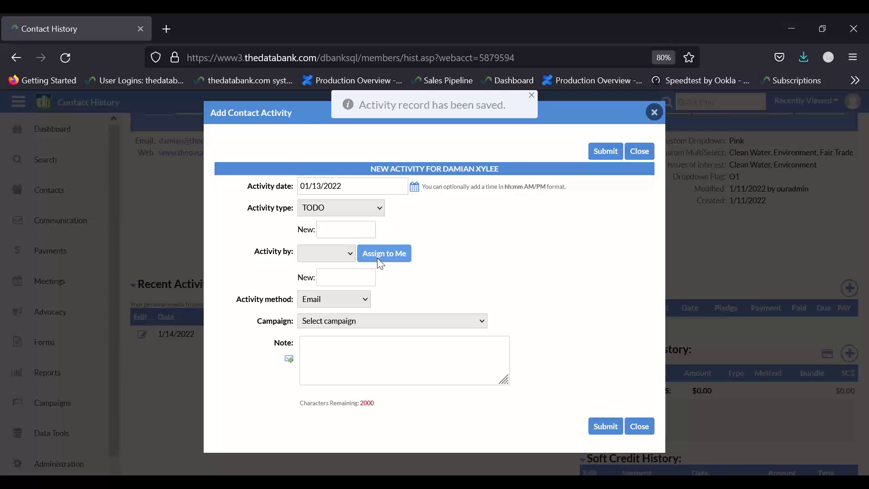
- Assign the TODO activity to yourself and place the cursor in the Note box
{"action": "left_click", "coordinate": [313, 250]}
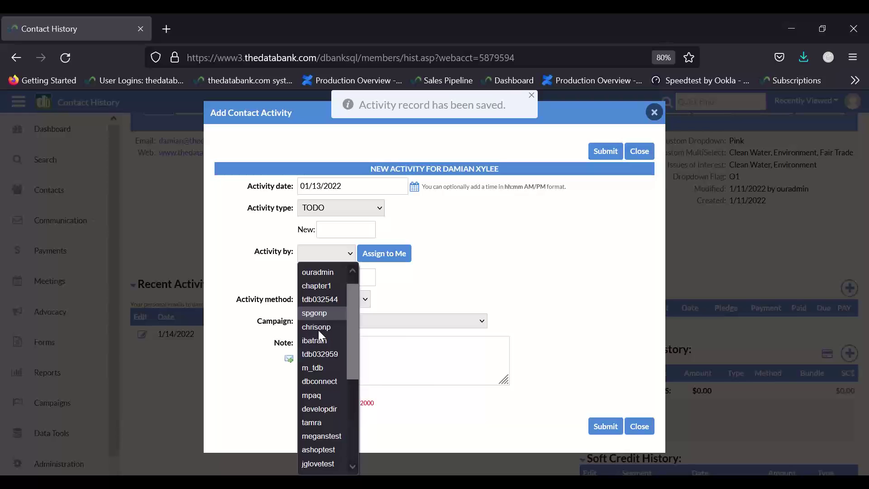
{"action": "scroll", "coordinate": [319, 335], "scroll_direction": "down", "scroll_amount": 1}
{"action": "scroll", "coordinate": [319, 335], "scroll_direction": "down", "scroll_amount": 3}
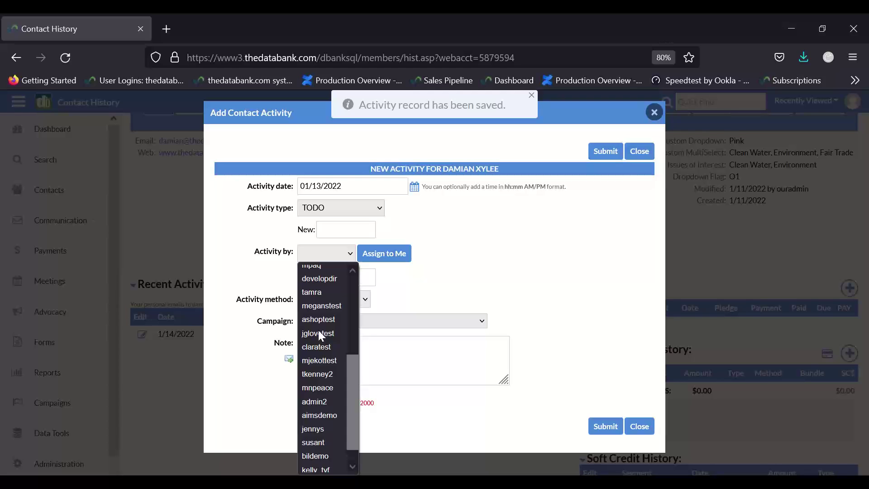
{"action": "left_click", "coordinate": [453, 267]}
{"action": "left_click", "coordinate": [401, 257]}
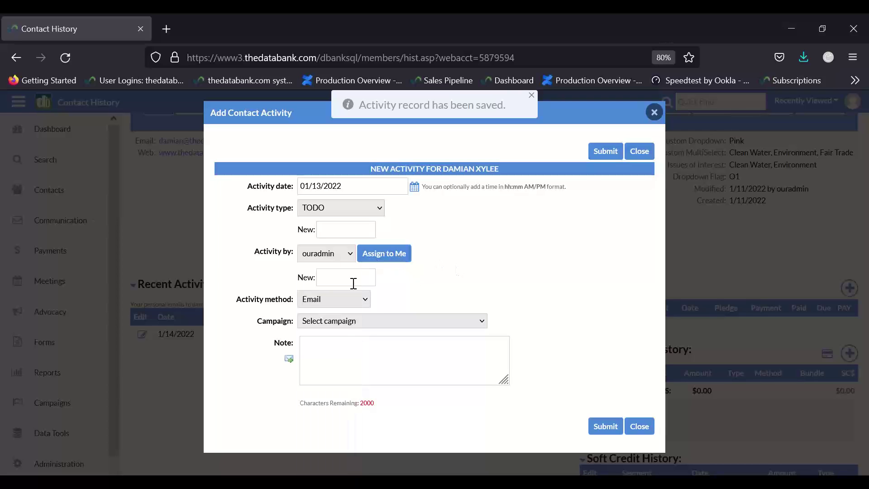
{"action": "left_click", "coordinate": [344, 346]}
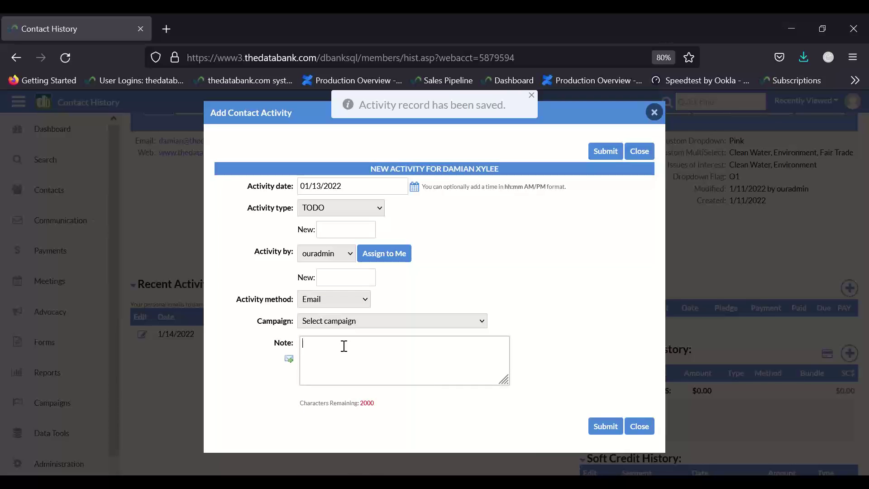
- Write a note to follow up with the contact about volunteer opportunities, capitalise the name, and submit
{"action": "type", "text": "Follow up with damian regarding v"}
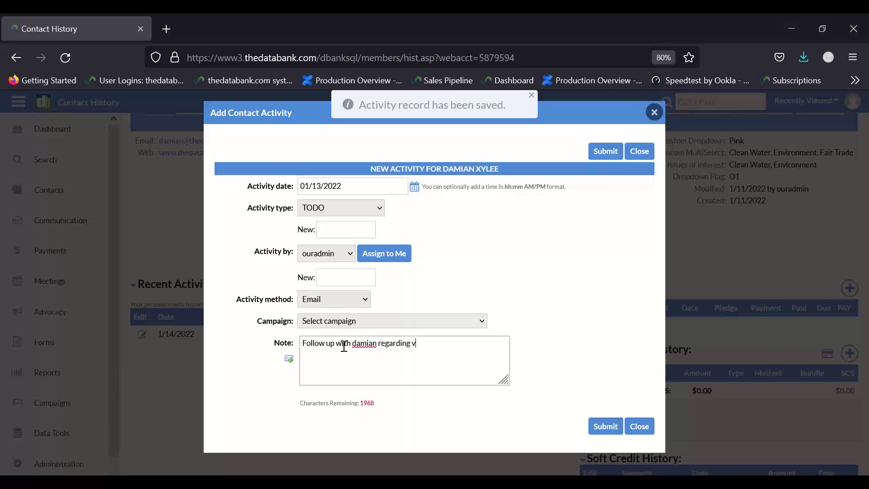
{"action": "type", "text": "olunteer opportunities."}
{"action": "right_click", "coordinate": [353, 346]}
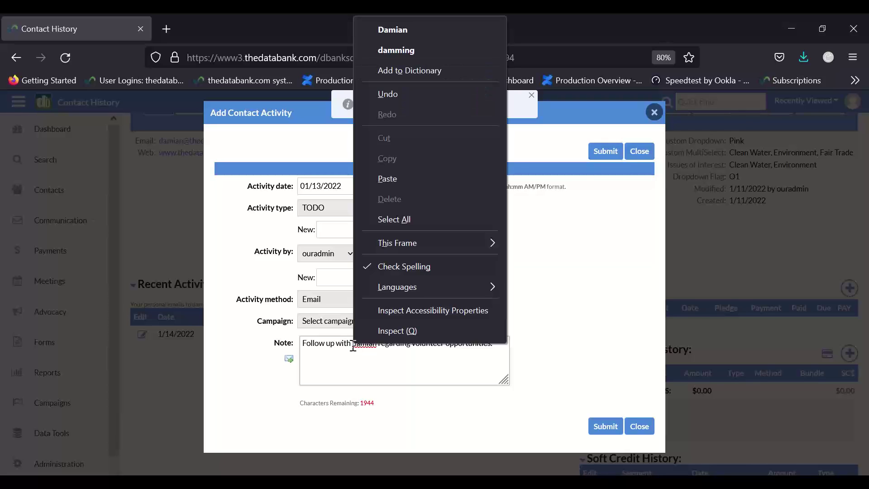
{"action": "key", "text": "Escape"}
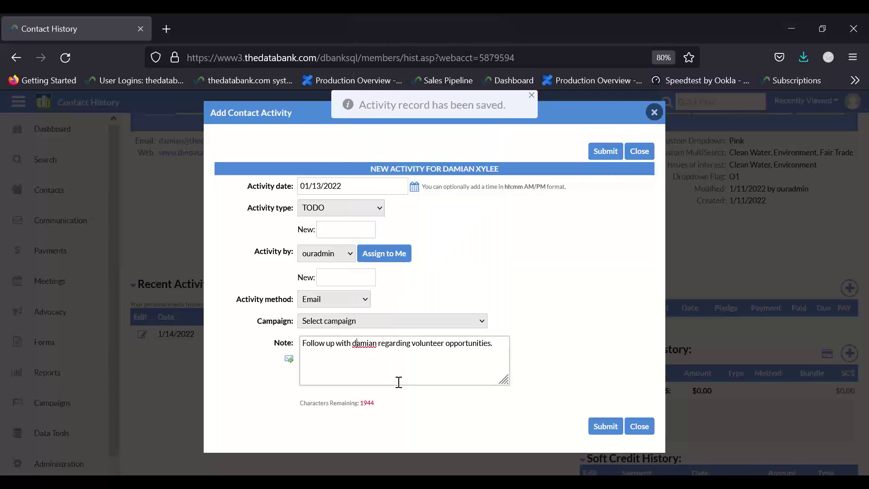
{"action": "key", "text": "BackSpace"}
{"action": "type", "text": "D"}
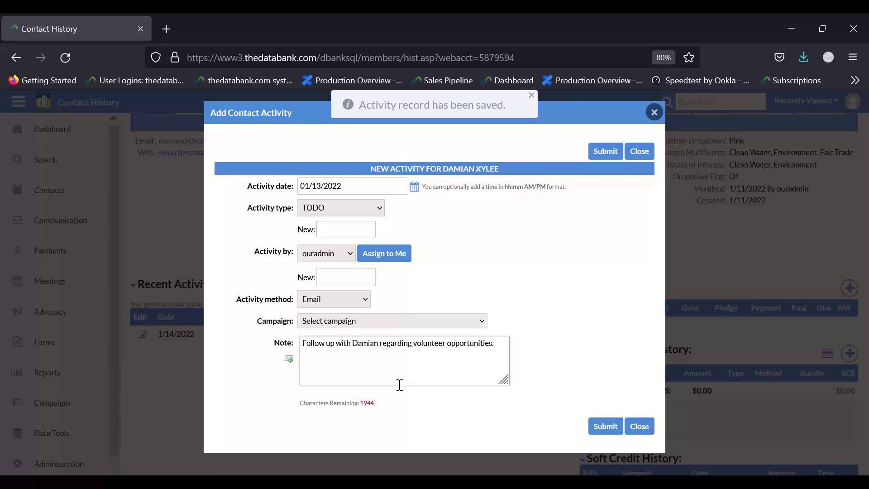
{"action": "left_click", "coordinate": [602, 425]}
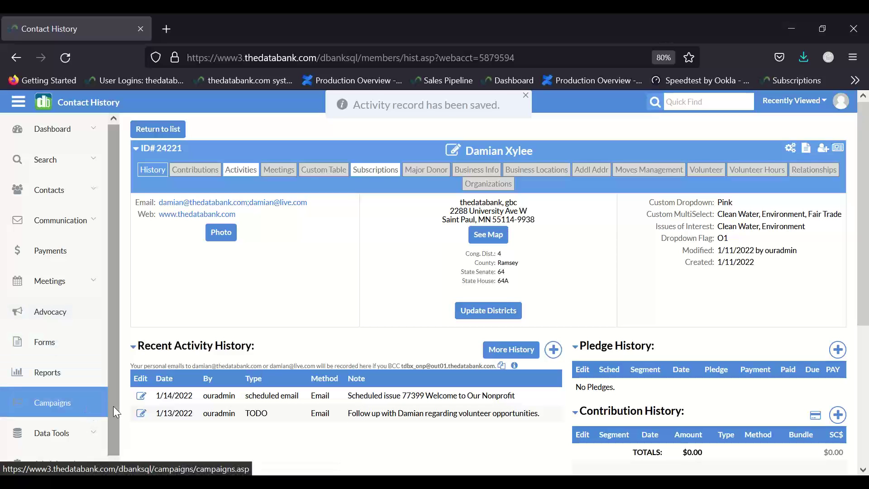
- Expand Data Tools in the sidebar and launch Tag Selected, which reports an empty member selection
{"action": "scroll", "coordinate": [118, 406], "scroll_direction": "down", "scroll_amount": 2}
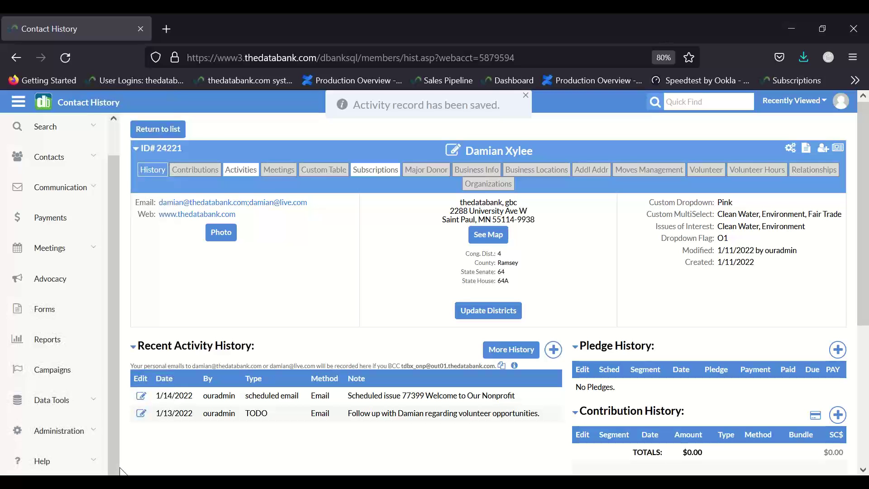
{"action": "left_click", "coordinate": [55, 400]}
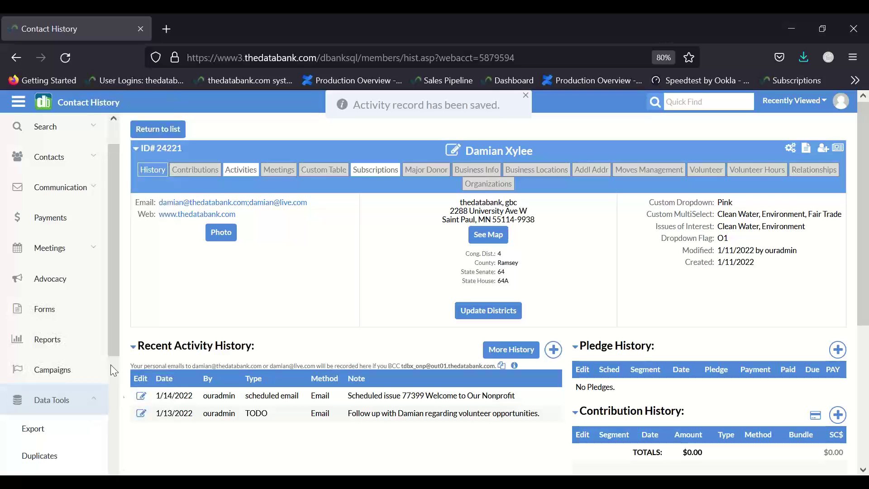
{"action": "left_click_drag", "start_coordinate": [112, 345], "coordinate": [117, 480]}
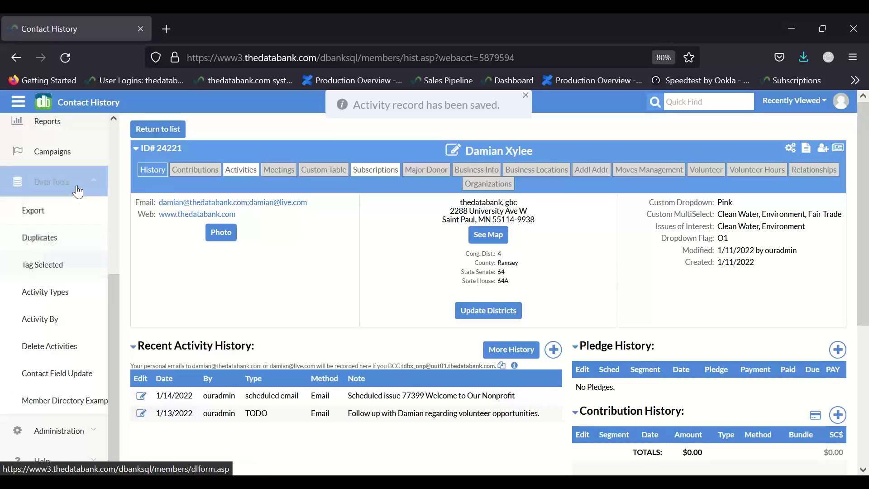
{"action": "left_click", "coordinate": [87, 266]}
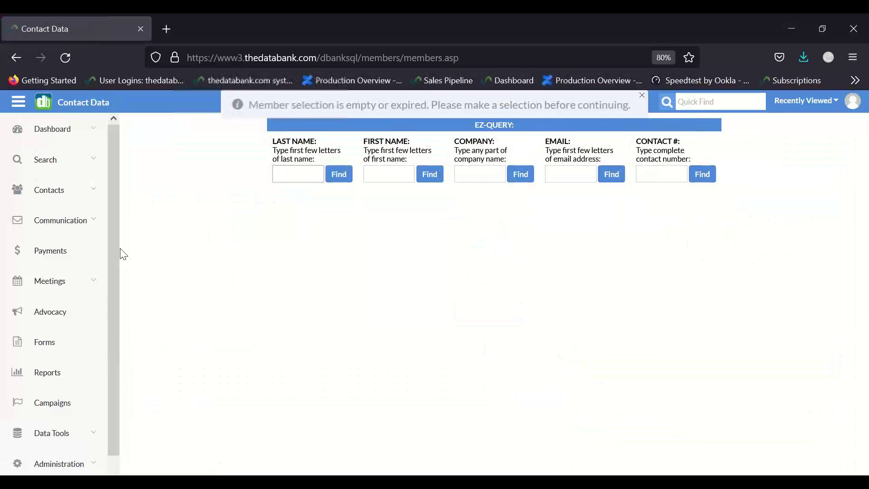
- Go back to the saved contact's Contact History page with the browser Back button
{"action": "left_click", "coordinate": [15, 57]}
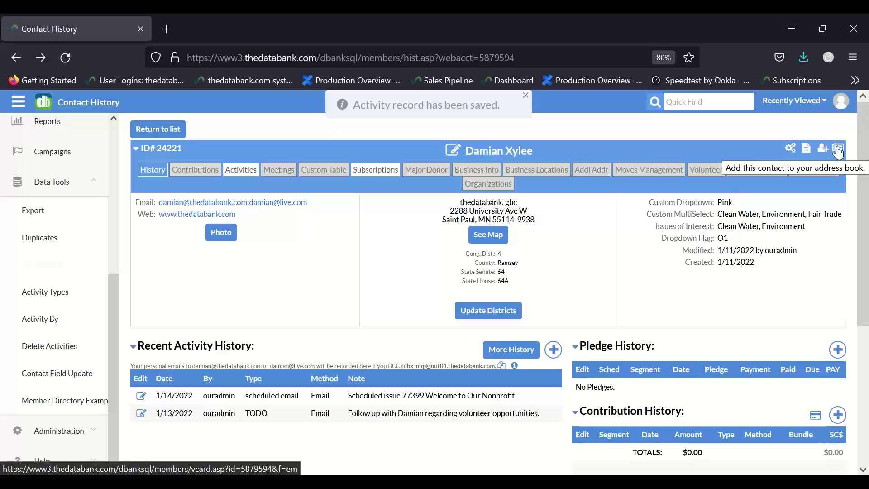
- Add the contact to the selection, dismiss the confirmation, and open Data Tools > Tag Selected
{"action": "left_click", "coordinate": [823, 149]}
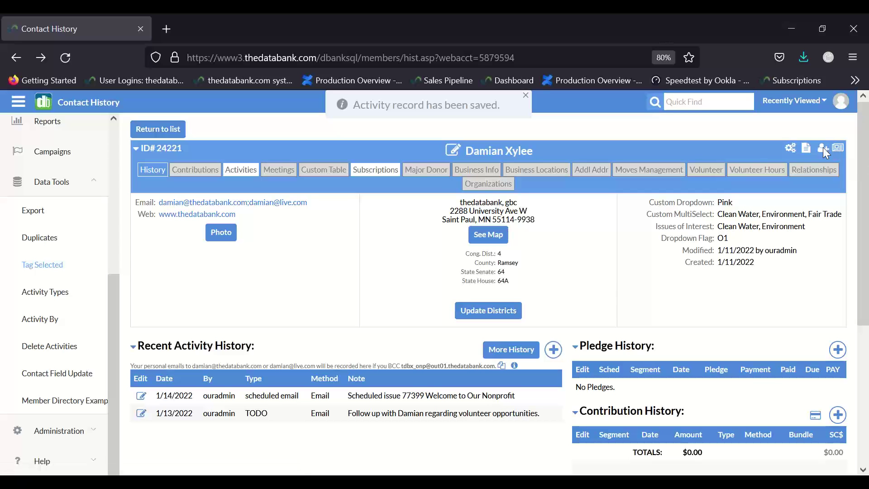
{"action": "left_click", "coordinate": [541, 304]}
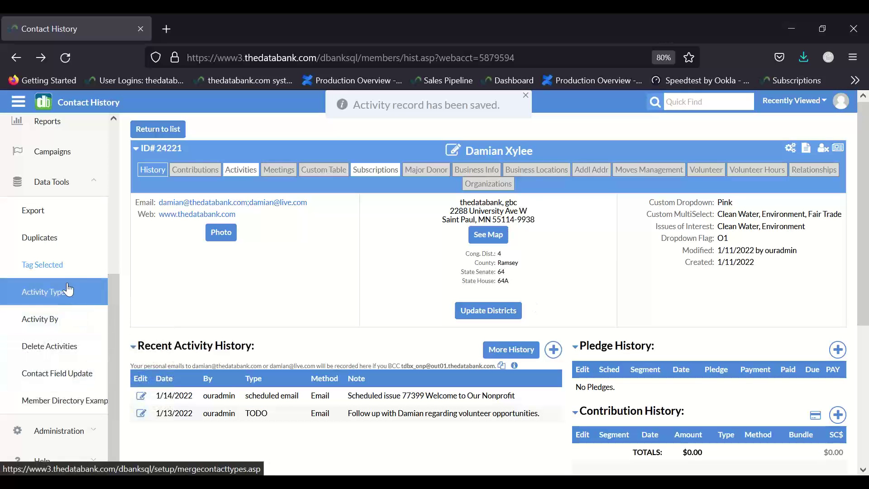
{"action": "left_click", "coordinate": [65, 267]}
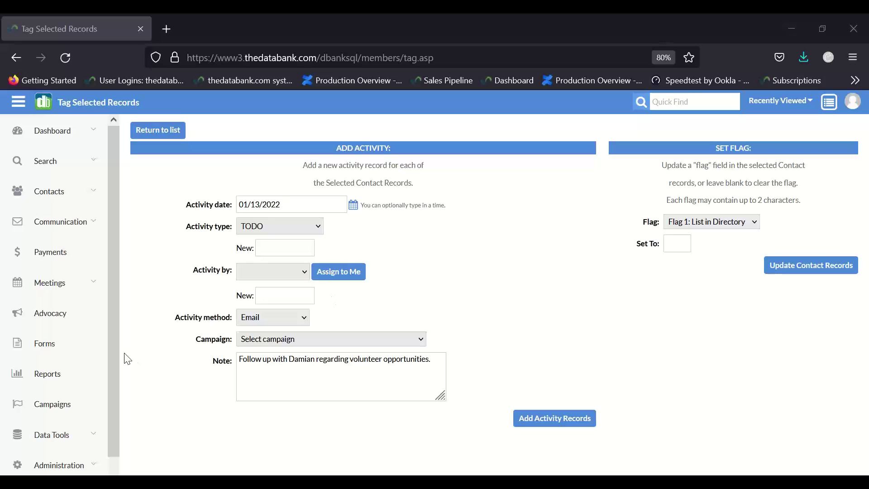
- Expand the sidebar Help menu to show Support Center, User Guides and Feature Request
{"action": "scroll", "coordinate": [109, 372], "scroll_direction": "down", "scroll_amount": 1}
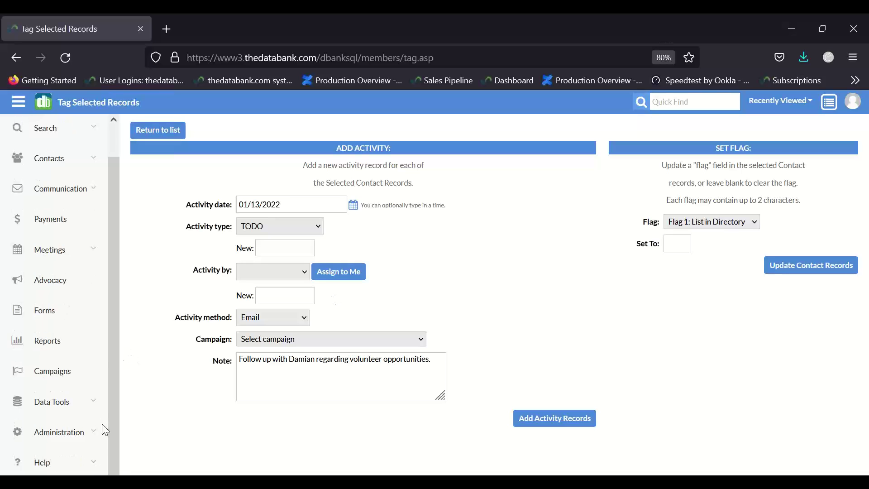
{"action": "left_click", "coordinate": [102, 427]}
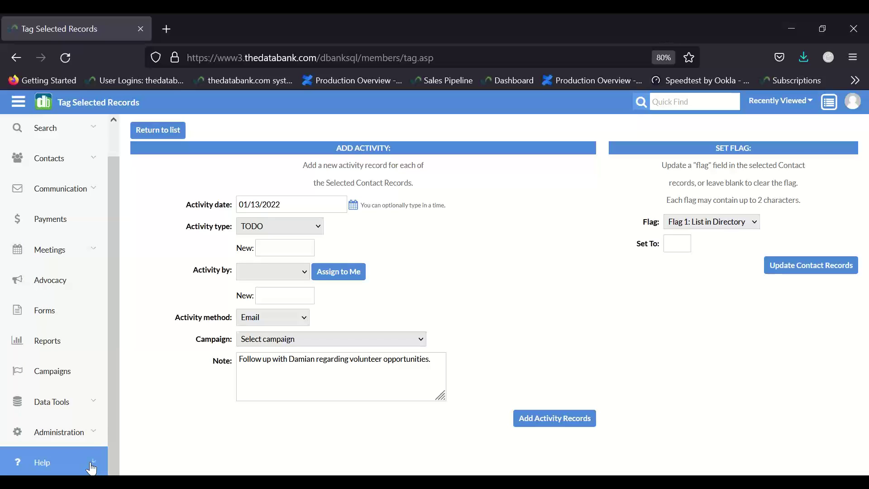
{"action": "left_click", "coordinate": [92, 469]}
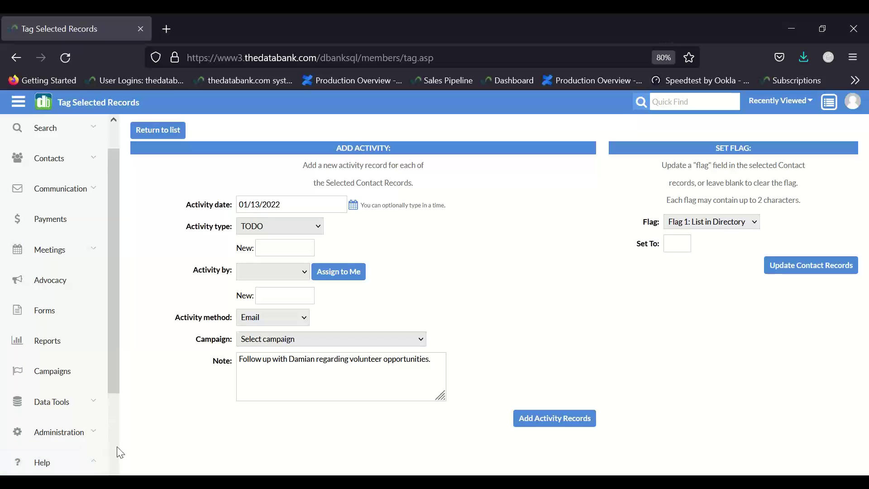
{"action": "scroll", "coordinate": [114, 448], "scroll_direction": "down", "scroll_amount": 4}
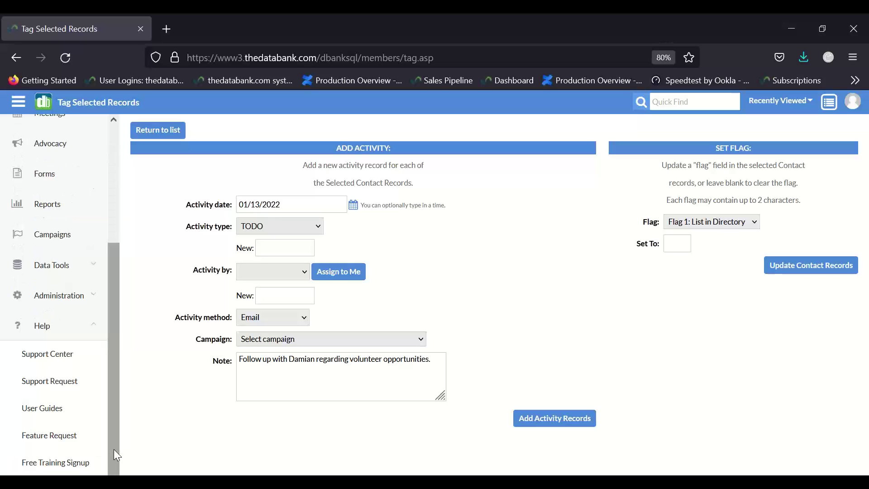